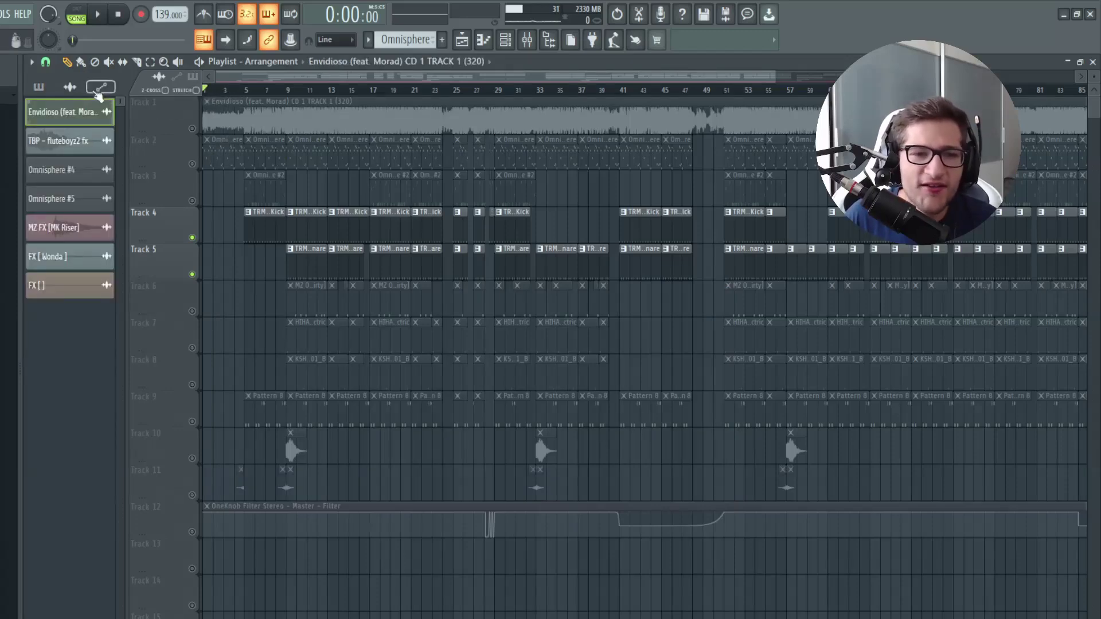
# - List the project's patterns in the picker and solo Track 2 with the Omnisphere melody
pyautogui.click(39, 87)
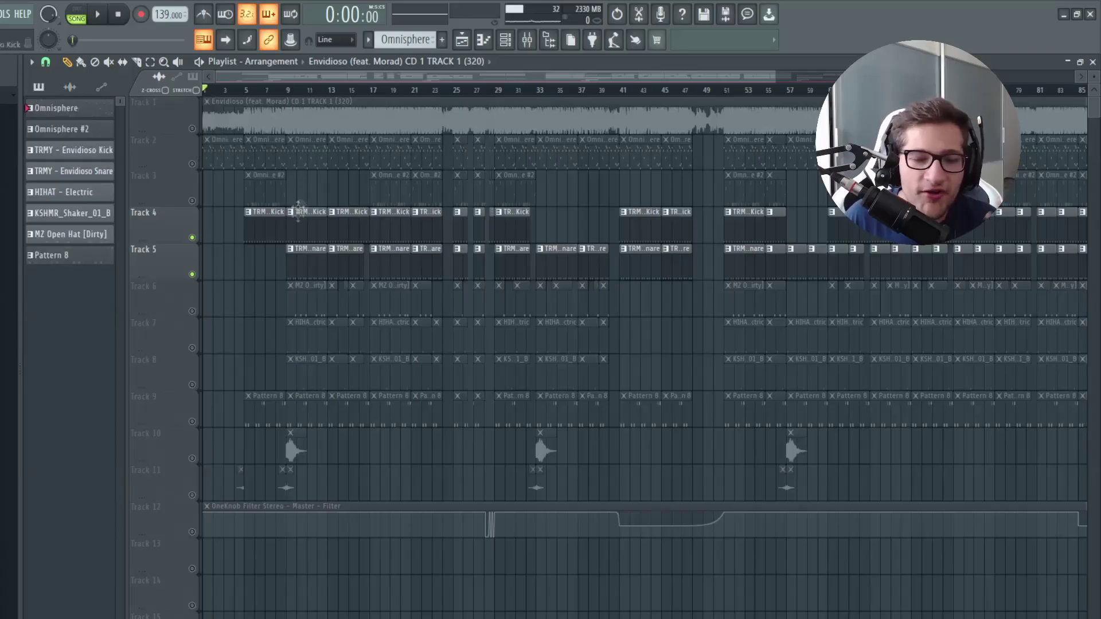
pyautogui.rightClick(192, 164)
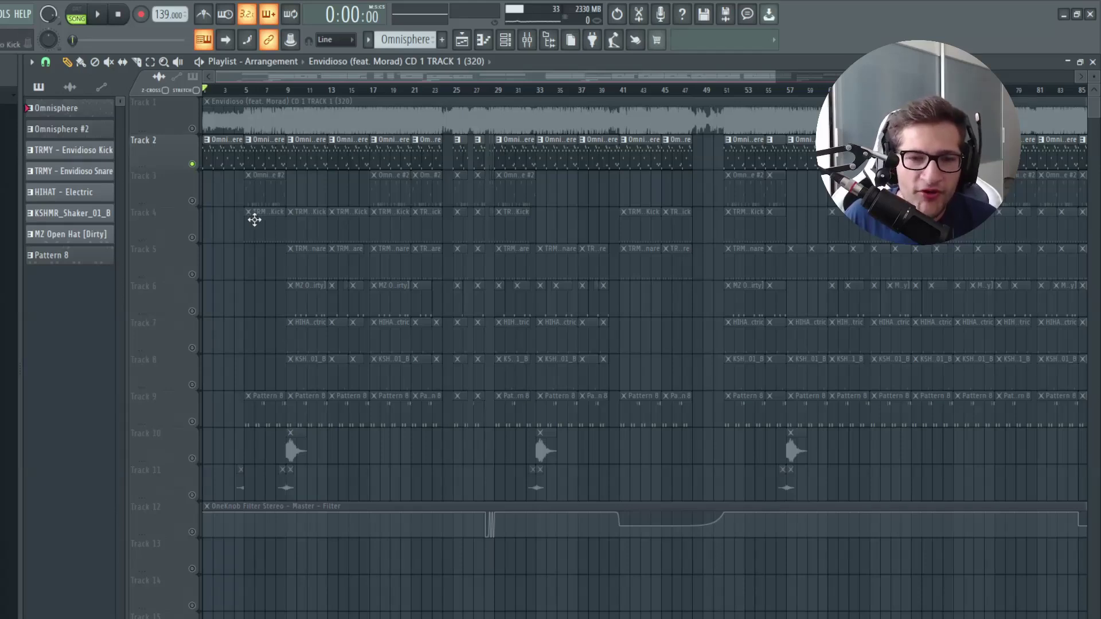
# - Isolate the kick on Track 4 and the snare on Track 5 and play them back
pyautogui.rightClick(192, 237)
pyautogui.click(192, 274)
pyautogui.press('space')
pyautogui.press('space')
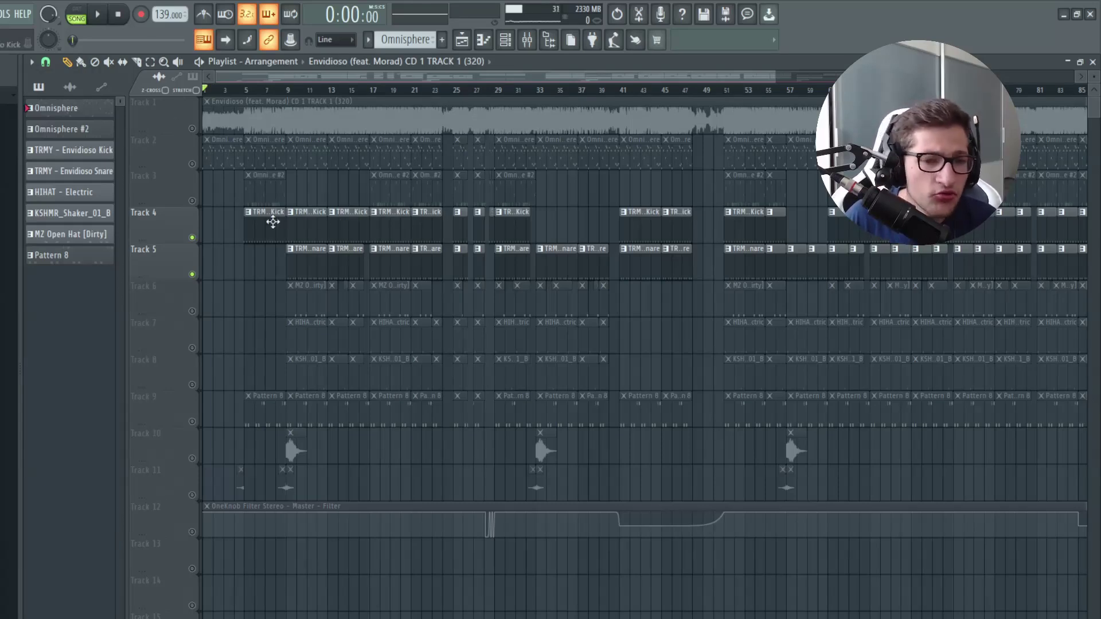
# - Place the playlist playhead at bar 5, where the kick clips begin
pyautogui.scroll(-3, 272, 222)
pyautogui.click(236, 92)
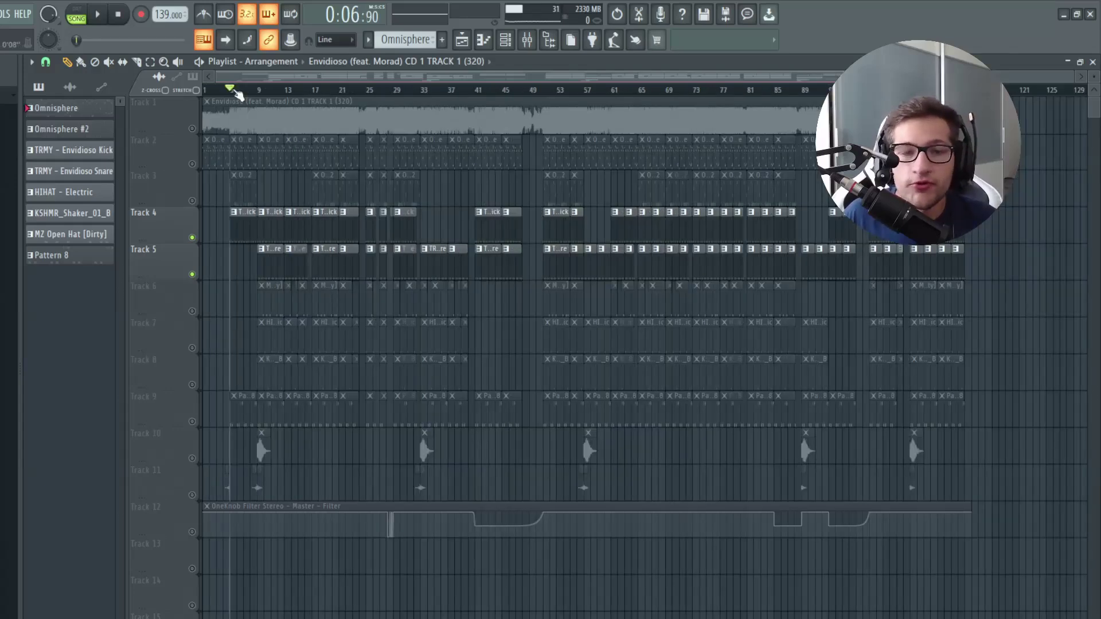
pyautogui.moveTo(243, 93); pyautogui.dragTo(204, 93)
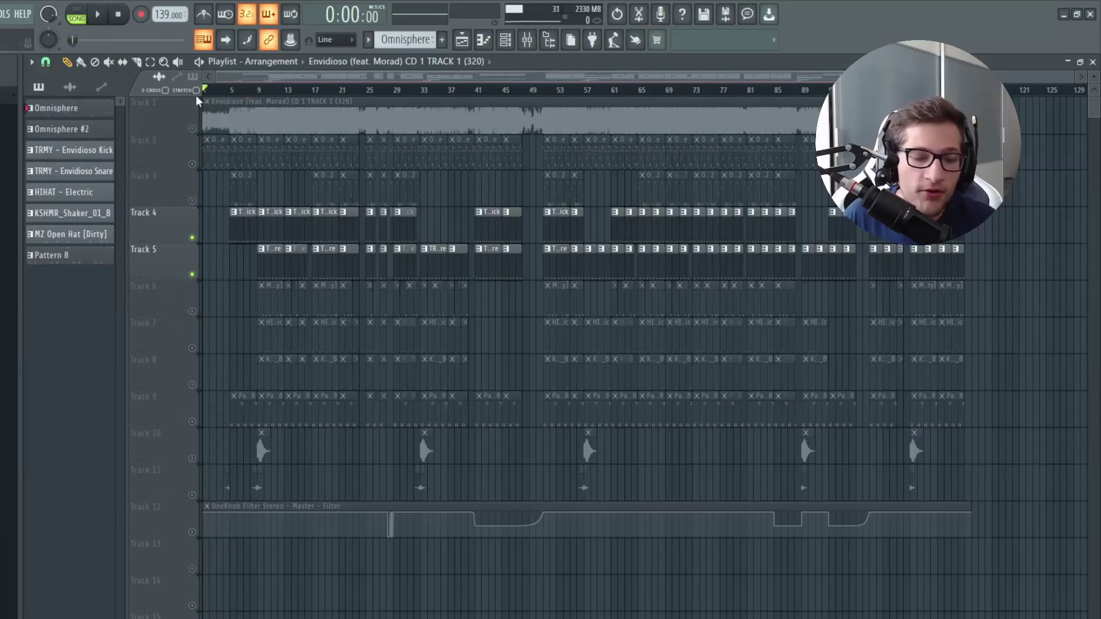
pyautogui.scroll(5, 181, 126)
pyautogui.click(322, 90)
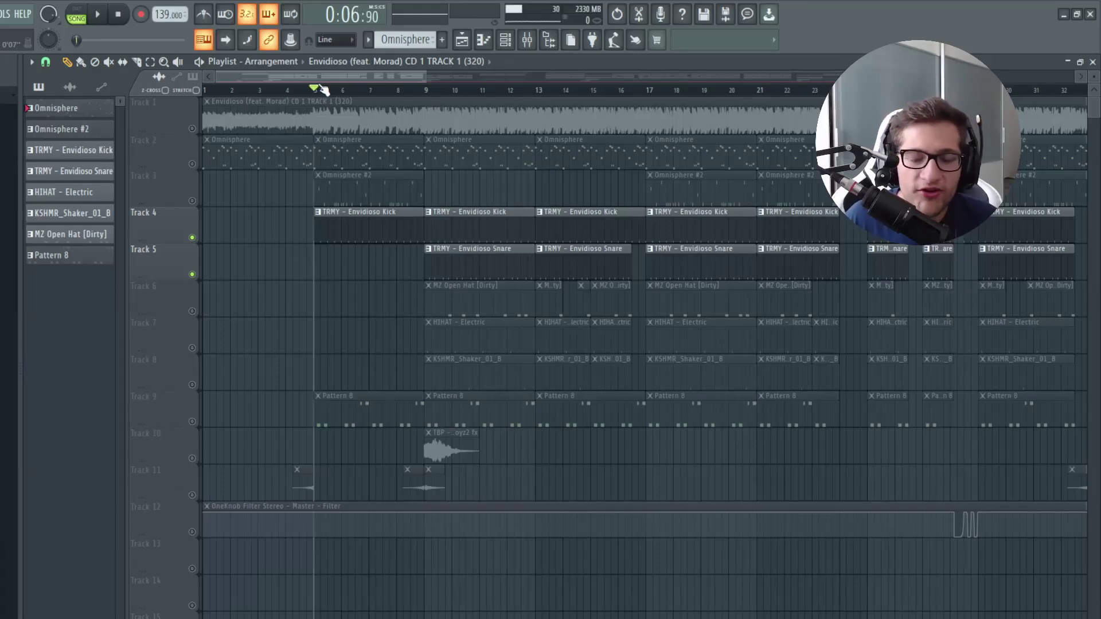
# - View the steps of the TRMY - Envidioso Kick pattern in the channel rack and close the rack
pyautogui.click(317, 236)
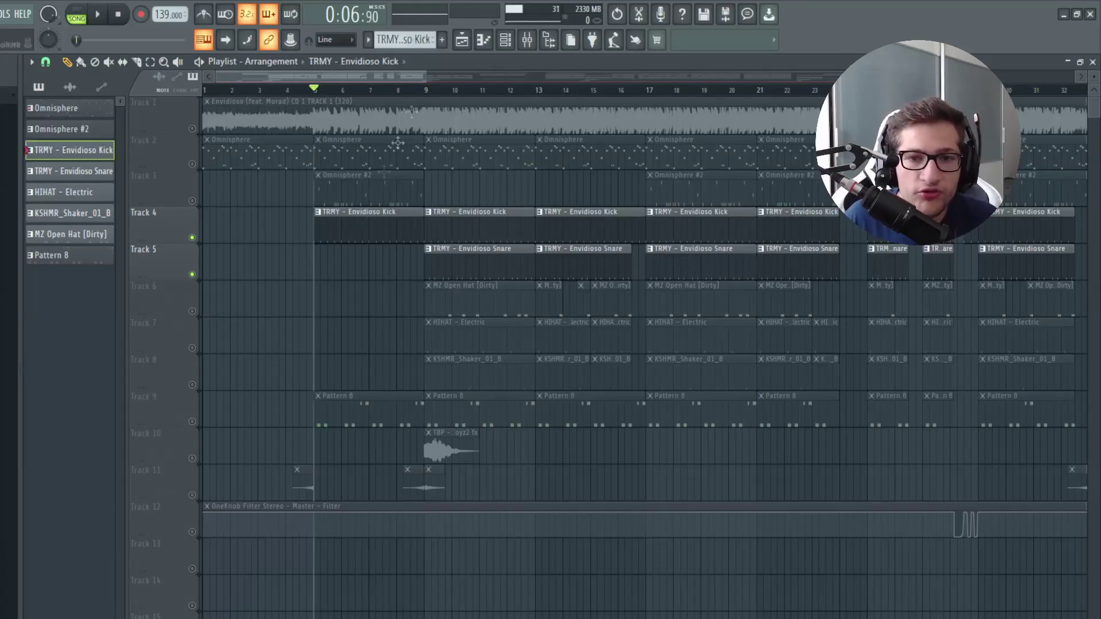
pyautogui.click(505, 39)
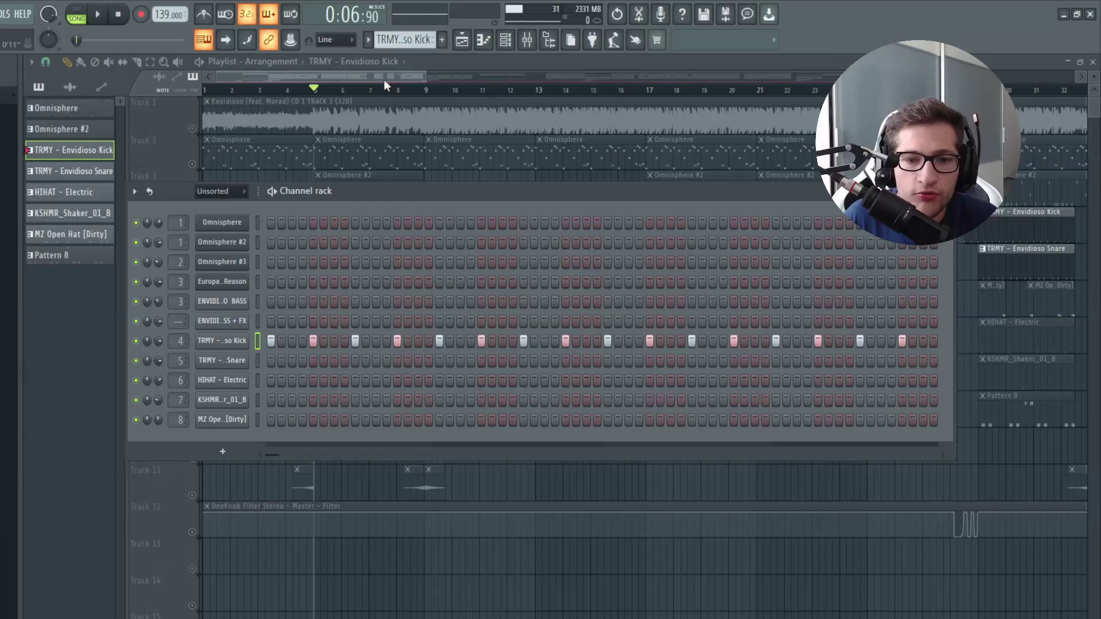
pyautogui.click(945, 191)
# - Return the playhead to the song start, solo Track 2 and bring up its Omnisphere instrument
pyautogui.click(205, 90)
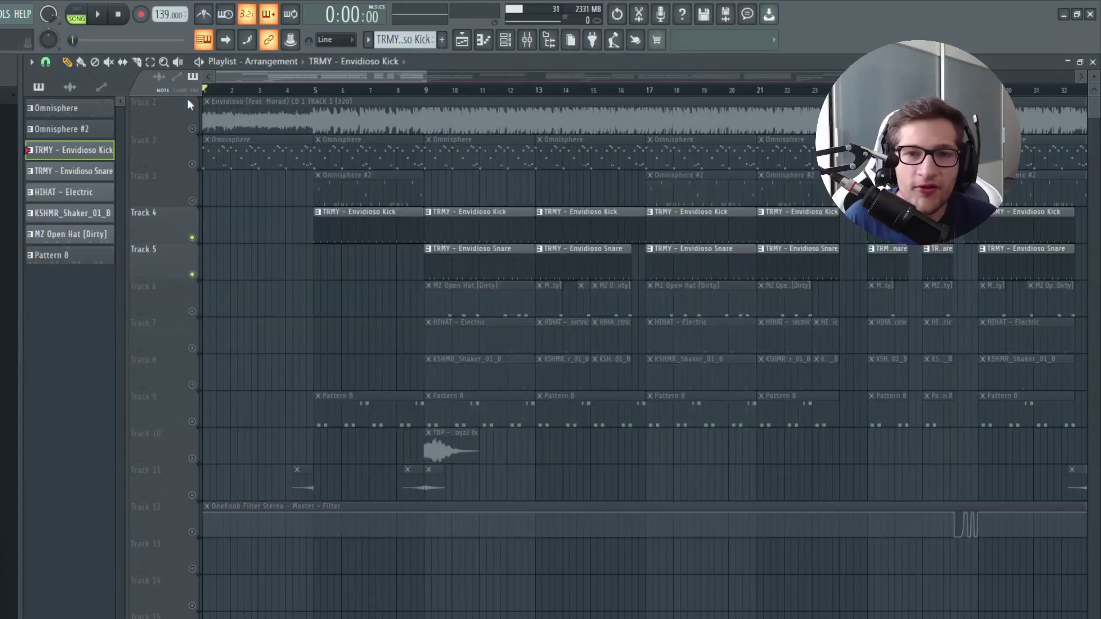
pyautogui.click(193, 164)
pyautogui.press('F6')
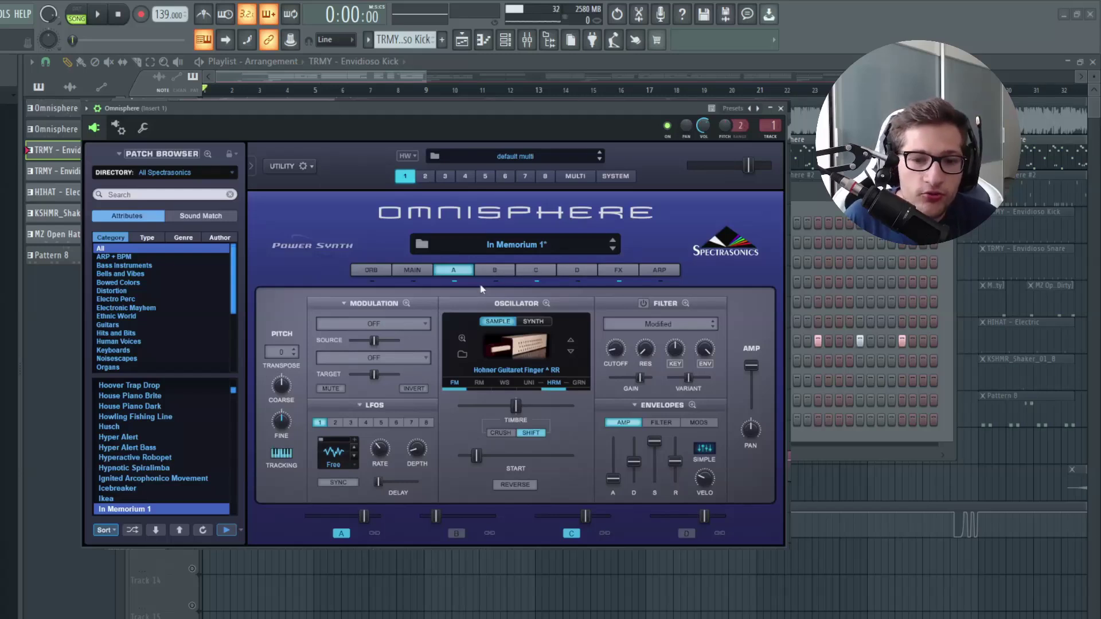
# - Examine layers A and C of the In Memorium 1 patch, including layer A's sample start setting
pyautogui.click(531, 271)
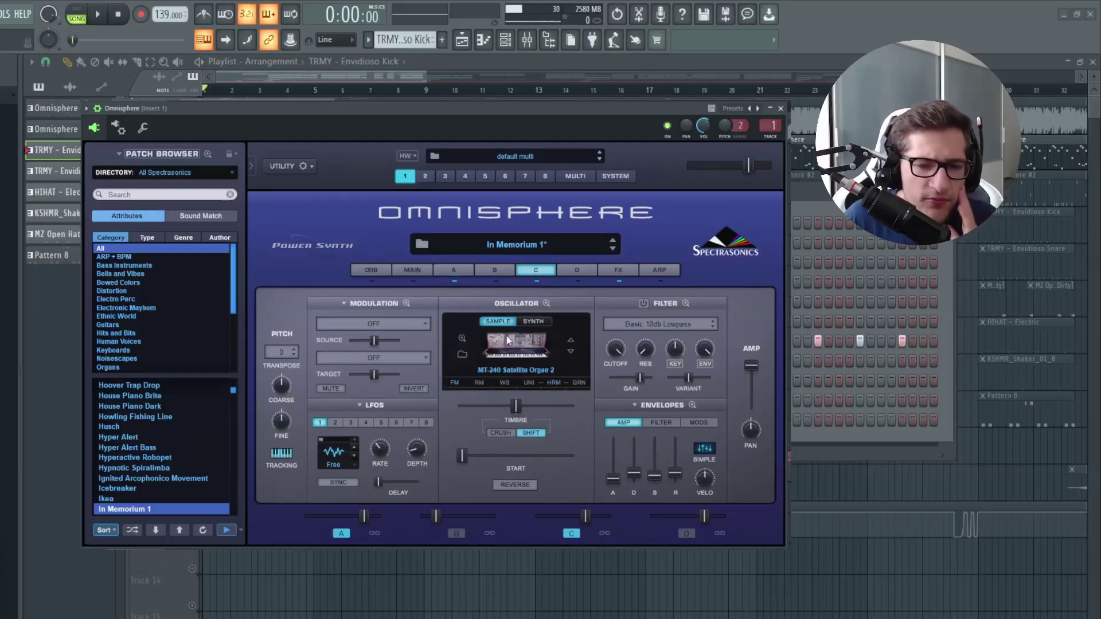
pyautogui.click(452, 272)
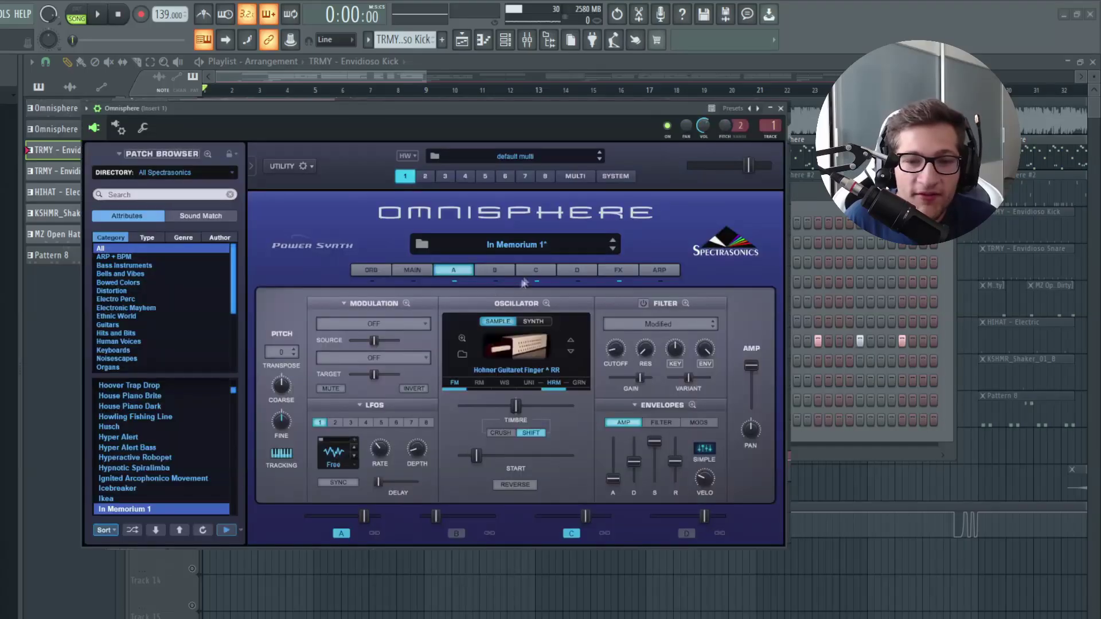
pyautogui.click(524, 274)
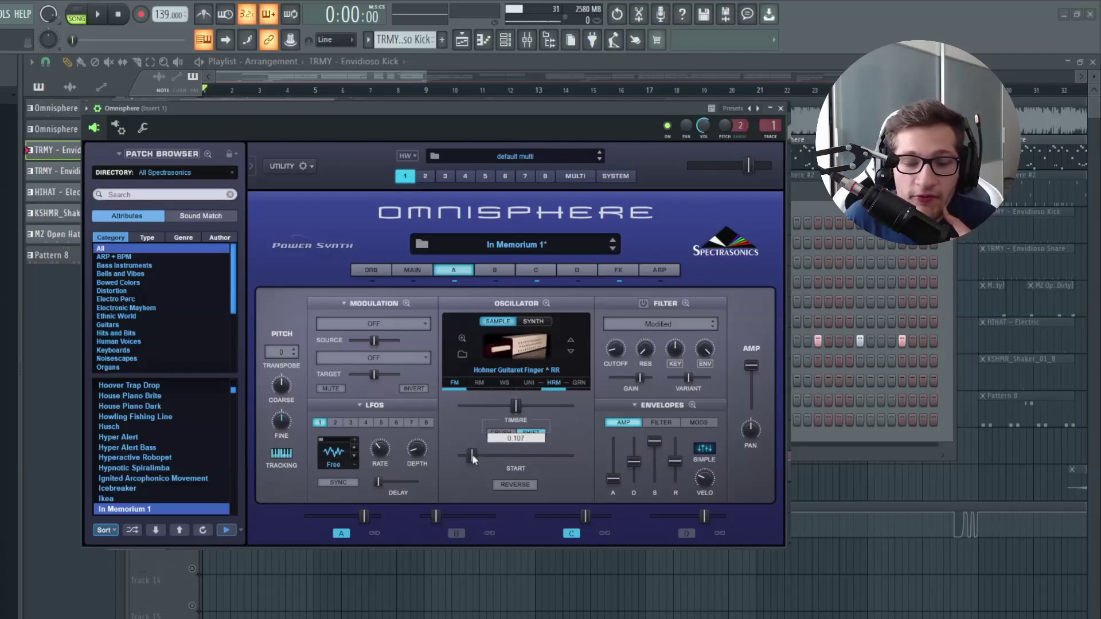
pyautogui.moveTo(473, 456)
pyautogui.mouseDown()
pyautogui.moveTo(460, 462)
pyautogui.moveTo(473, 455)
pyautogui.mouseUp()
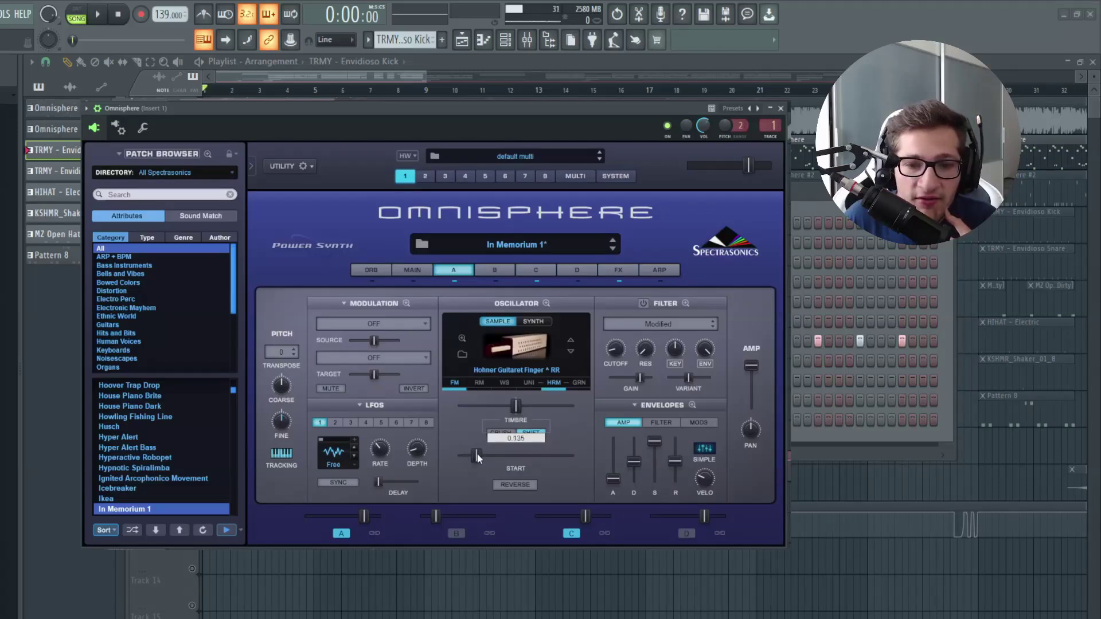
pyautogui.click(536, 270)
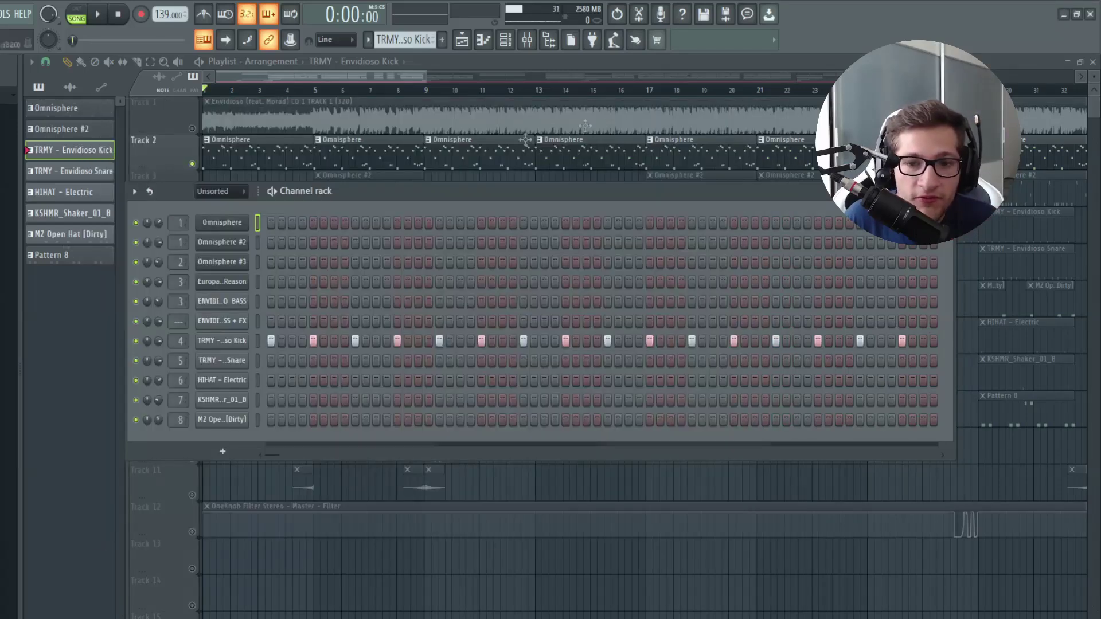
# - Reopen the first Omnisphere channel, recheck the oscillator samples of layers C and A, and close the plugin
pyautogui.click(238, 223)
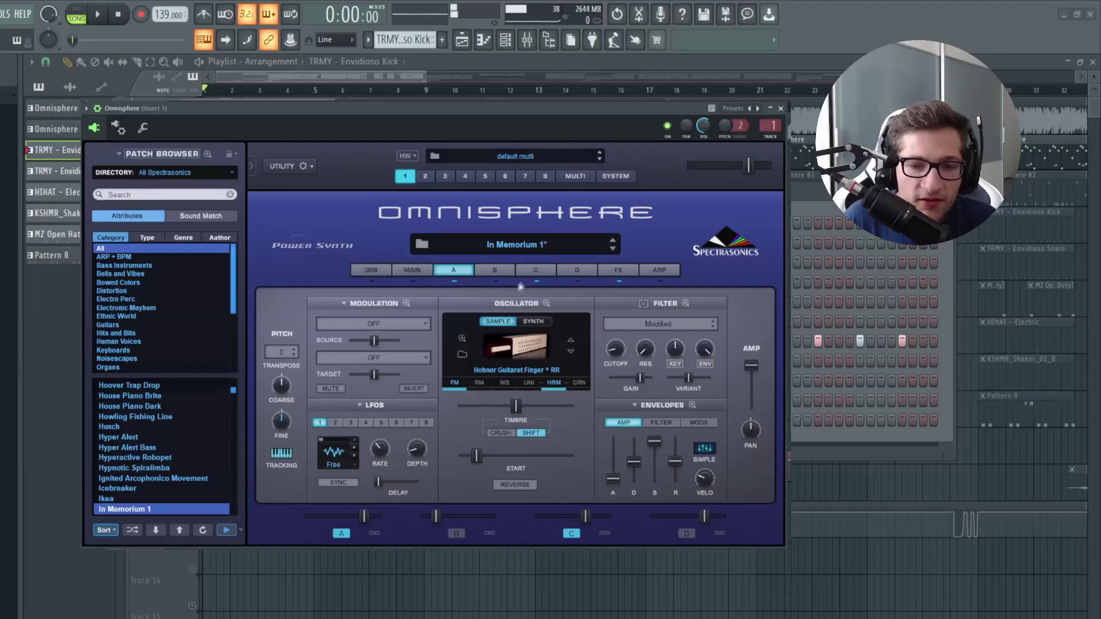
pyautogui.click(535, 270)
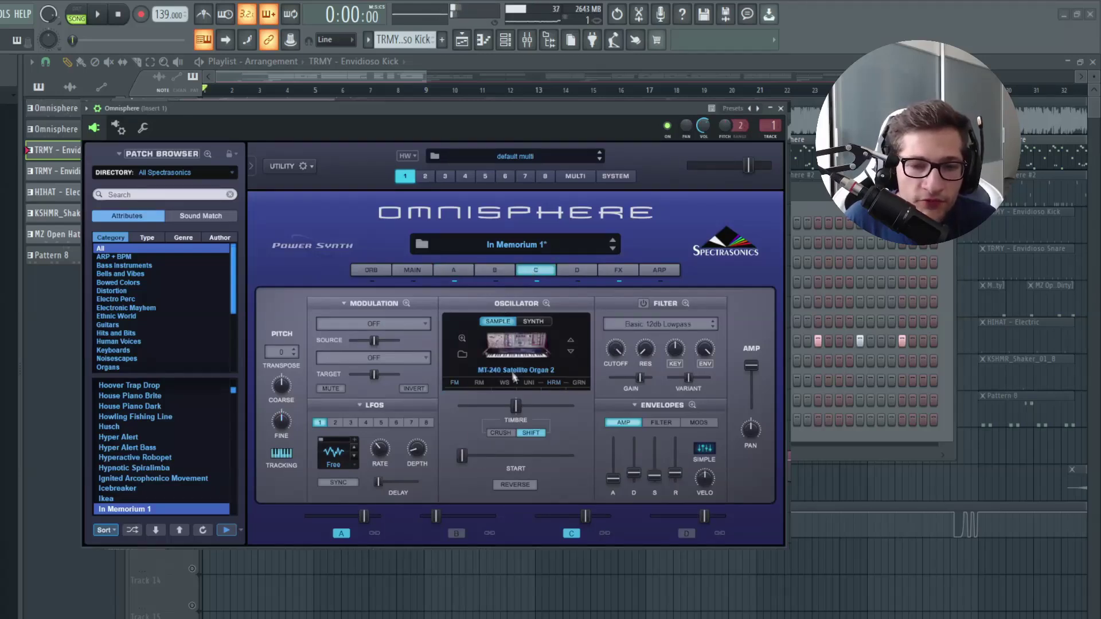
pyautogui.click(453, 270)
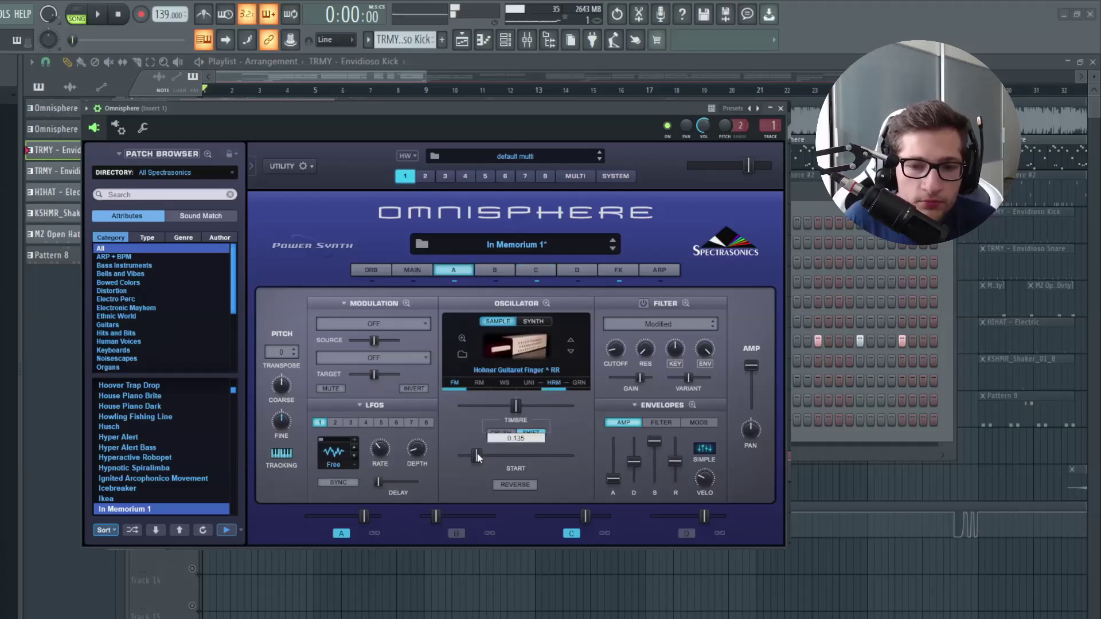
pyautogui.press('Escape')
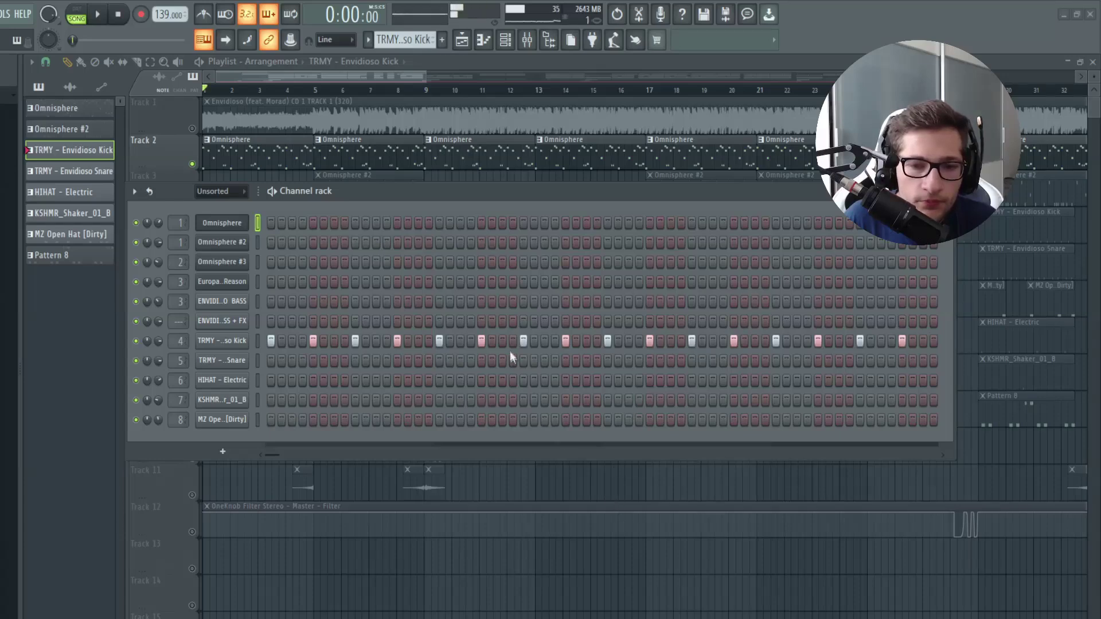
# - Open the Omnisphere melody in the piano roll
pyautogui.press('F7')
pyautogui.scroll(-1, 181, 291)
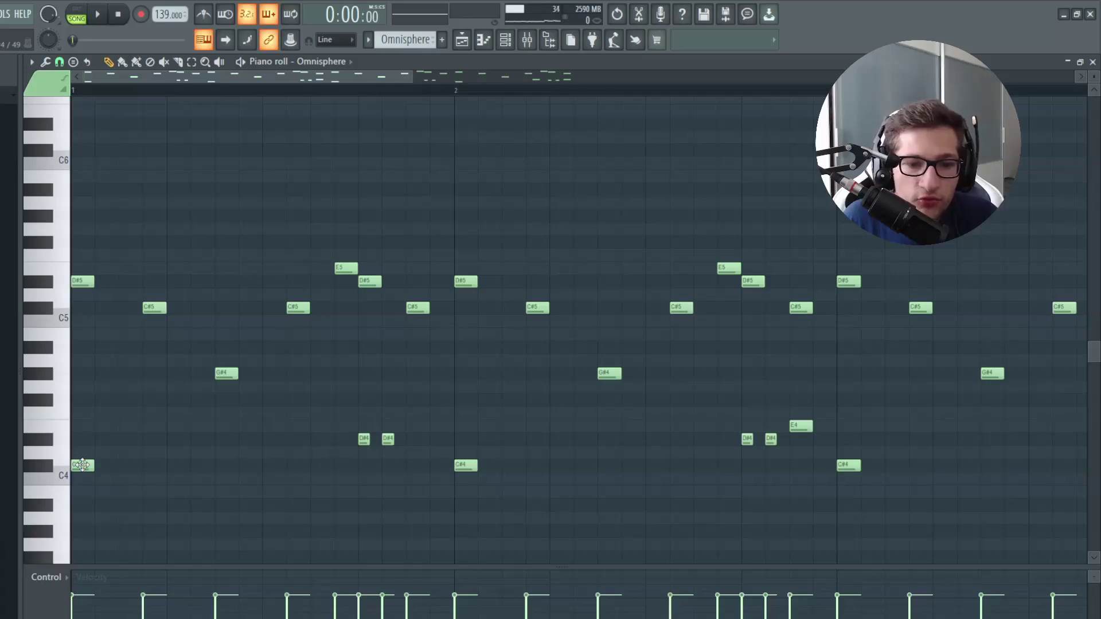
# - Try building a chord on the opening C#4 with D#4, G#4 and E4 notes
pyautogui.click(83, 437)
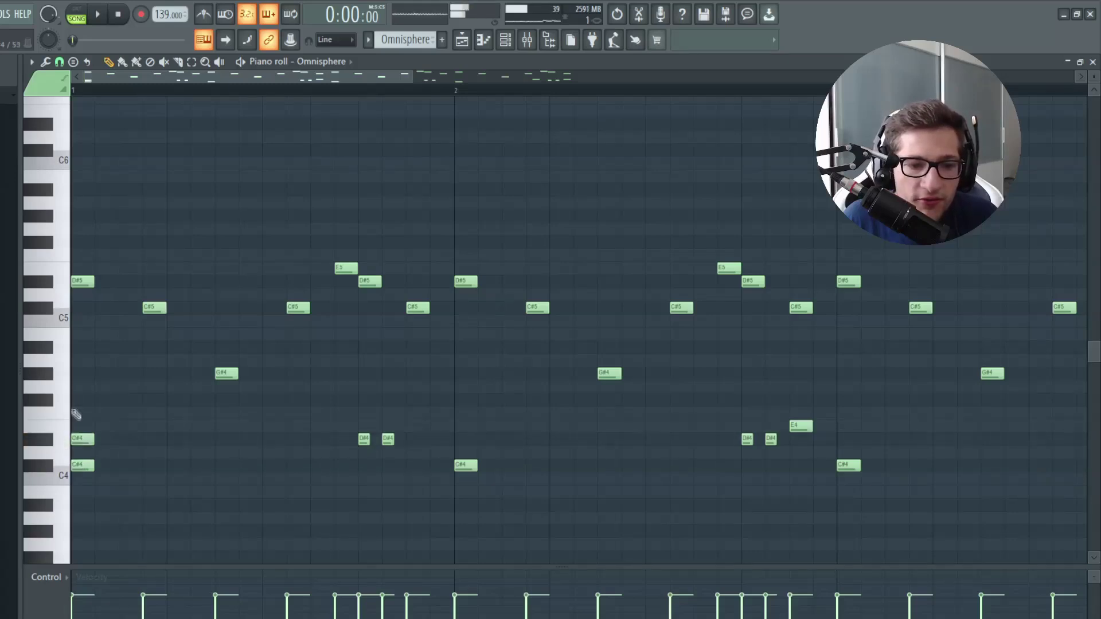
pyautogui.click(83, 374)
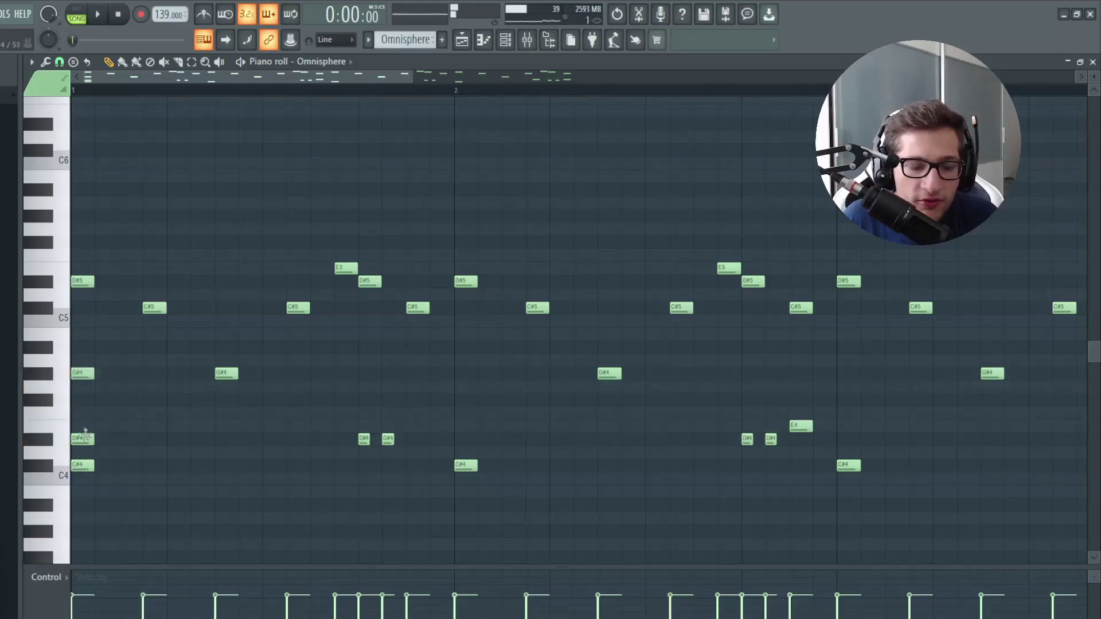
pyautogui.rightClick(87, 441)
pyautogui.click(85, 427)
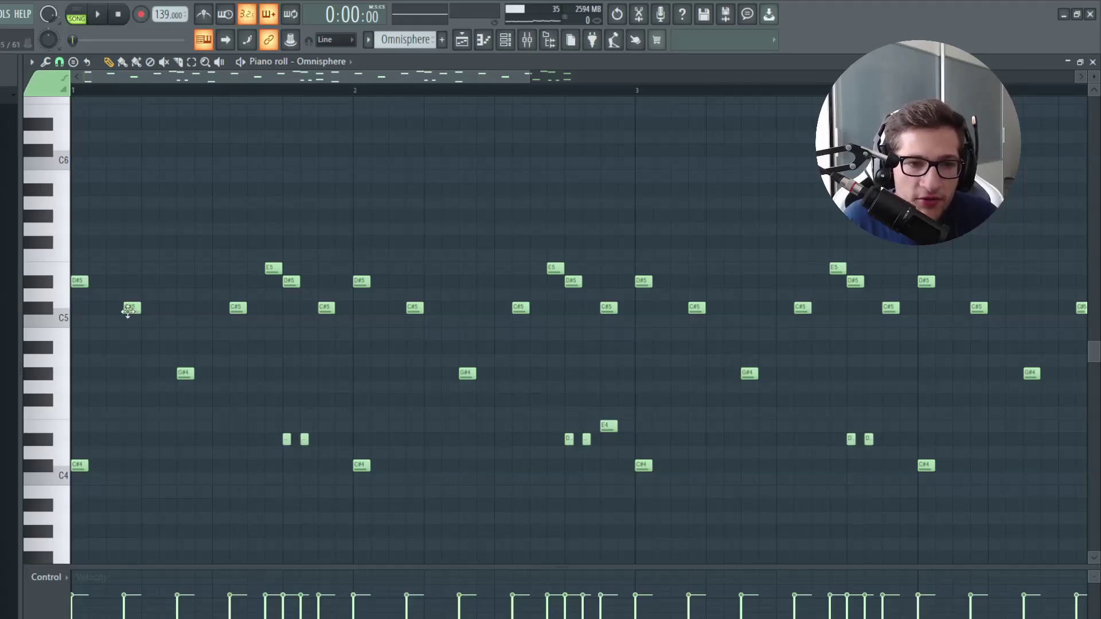
# - Play the melody and highlight its lower notes between C#4 and E4 across the four bars, and clear the selection
pyautogui.press('space')
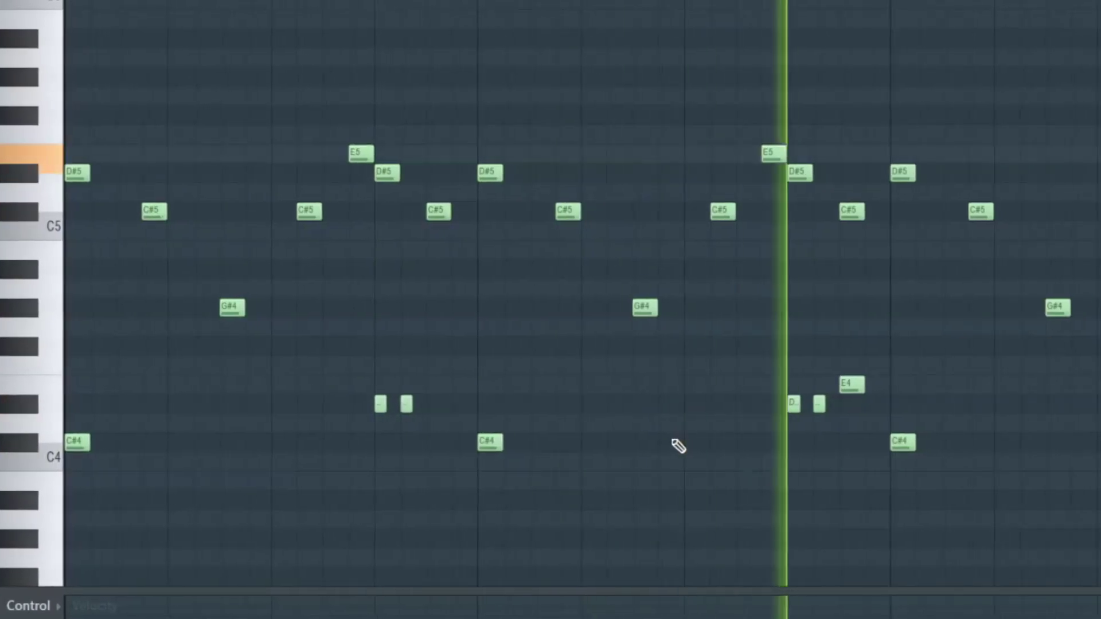
pyautogui.scroll(-1, 676, 446)
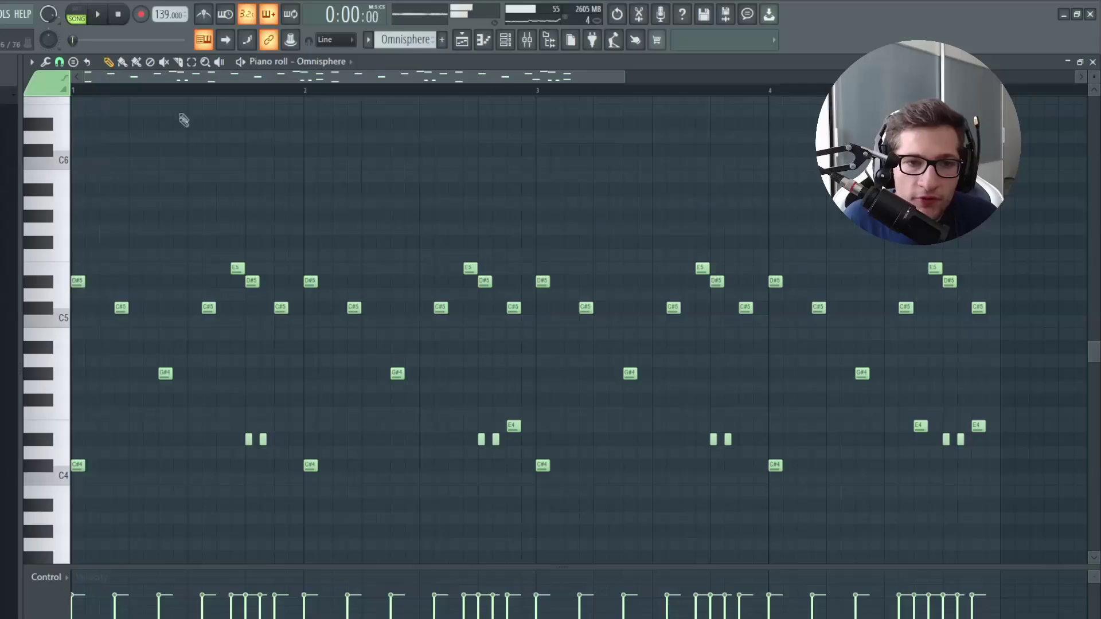
pyautogui.click(193, 62)
pyautogui.moveTo(201, 396); pyautogui.dragTo(1008, 450)
pyautogui.moveTo(218, 439); pyautogui.dragTo(276, 449)
pyautogui.moveTo(492, 414); pyautogui.dragTo(523, 428)
pyautogui.moveTo(207, 408); pyautogui.dragTo(1010, 479)
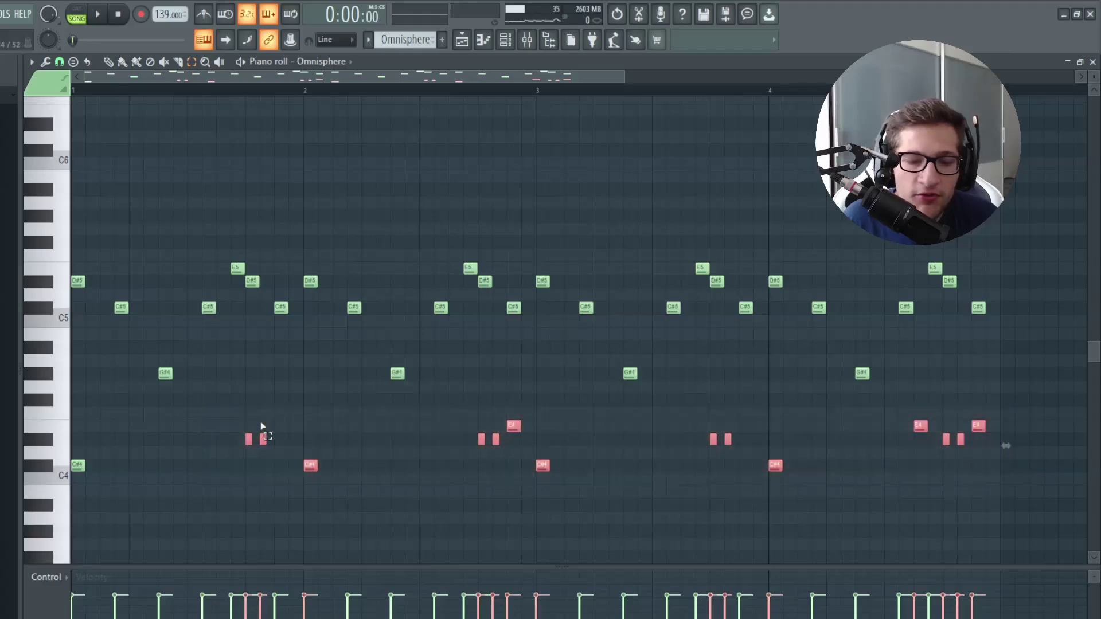
pyautogui.click(261, 426)
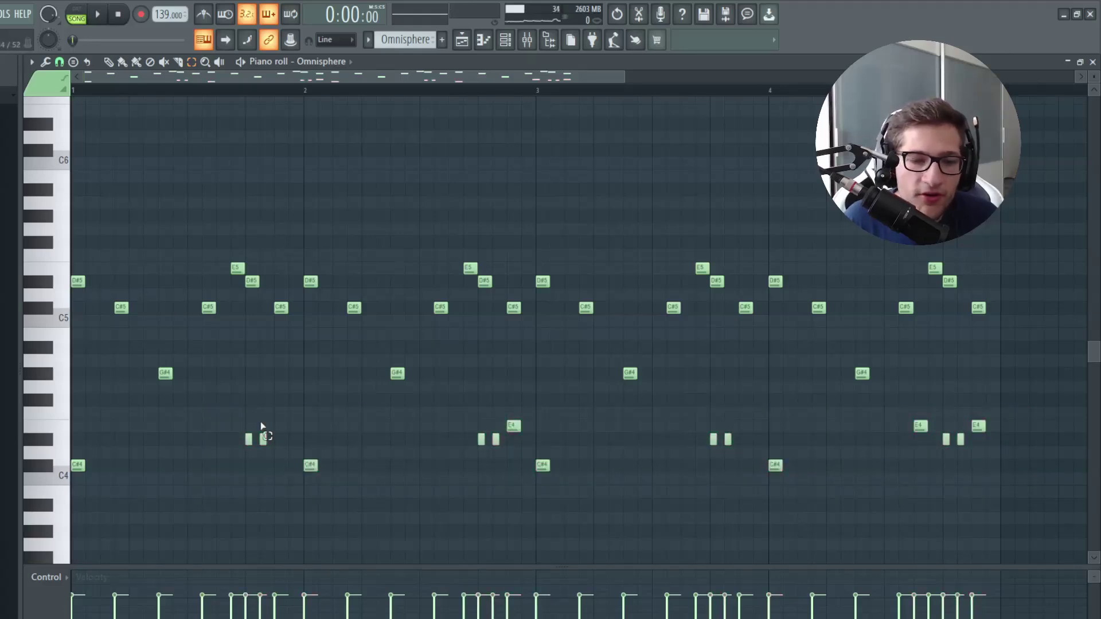
# - Point out the melody's opening D#5 and C#5 notes in bar 1 by selecting them
pyautogui.scroll(3, 75, 334)
pyautogui.moveTo(119, 332); pyautogui.dragTo(15, 253)
pyautogui.moveTo(79, 269); pyautogui.dragTo(45, 276)
pyautogui.moveTo(87, 224); pyautogui.dragTo(58, 376)
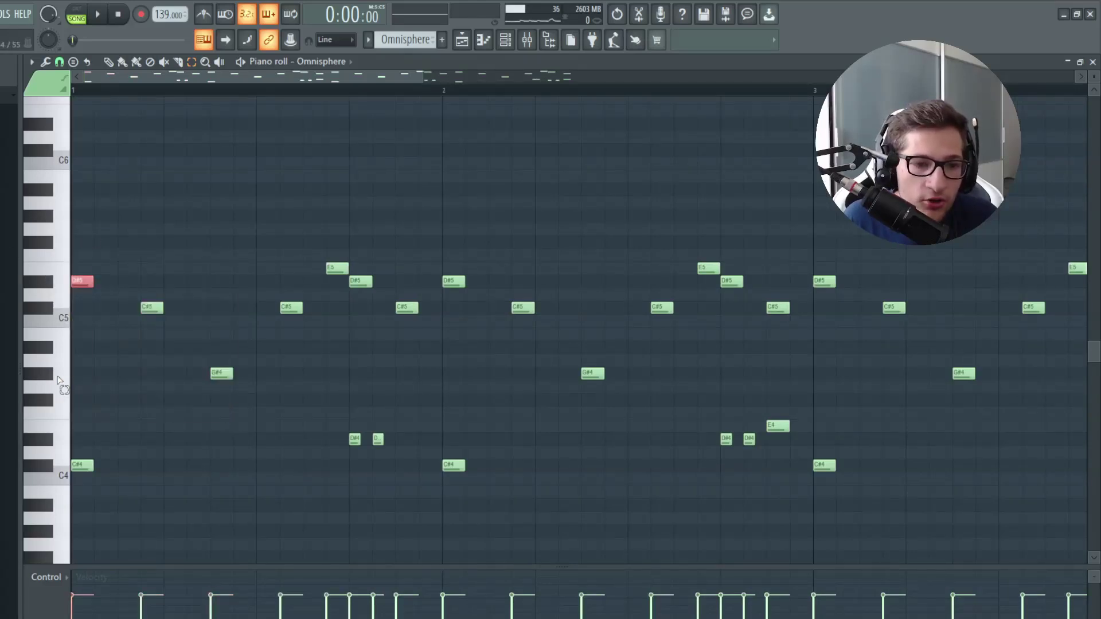
pyautogui.moveTo(167, 362); pyautogui.dragTo(153, 290)
# - Select the G#4 note in bar 1 and shift it down an octave and back up
pyautogui.moveTo(223, 360); pyautogui.dragTo(233, 434)
pyautogui.hotkey('ctrl', 'Down')
pyautogui.hotkey('ctrl', 'Up')
# - Highlight the upper notes C#5, E5 and D#5 in the second half of bar 1 and toggle playback
pyautogui.moveTo(270, 266); pyautogui.dragTo(420, 361)
pyautogui.moveTo(423, 362); pyautogui.dragTo(246, 228)
pyautogui.moveTo(270, 227); pyautogui.dragTo(339, 278)
pyautogui.moveTo(327, 241); pyautogui.dragTo(343, 282)
pyautogui.press('space')
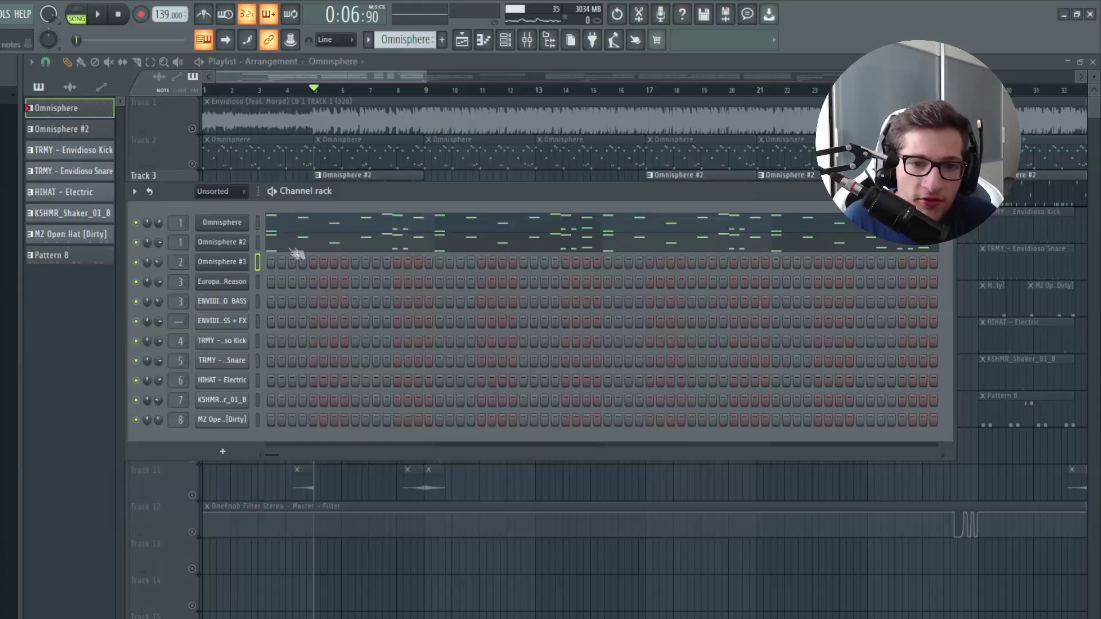
# - Select the Omnisphere #2 channel, set the playhead to bar 5 and show the channel rack again
pyautogui.click(256, 243)
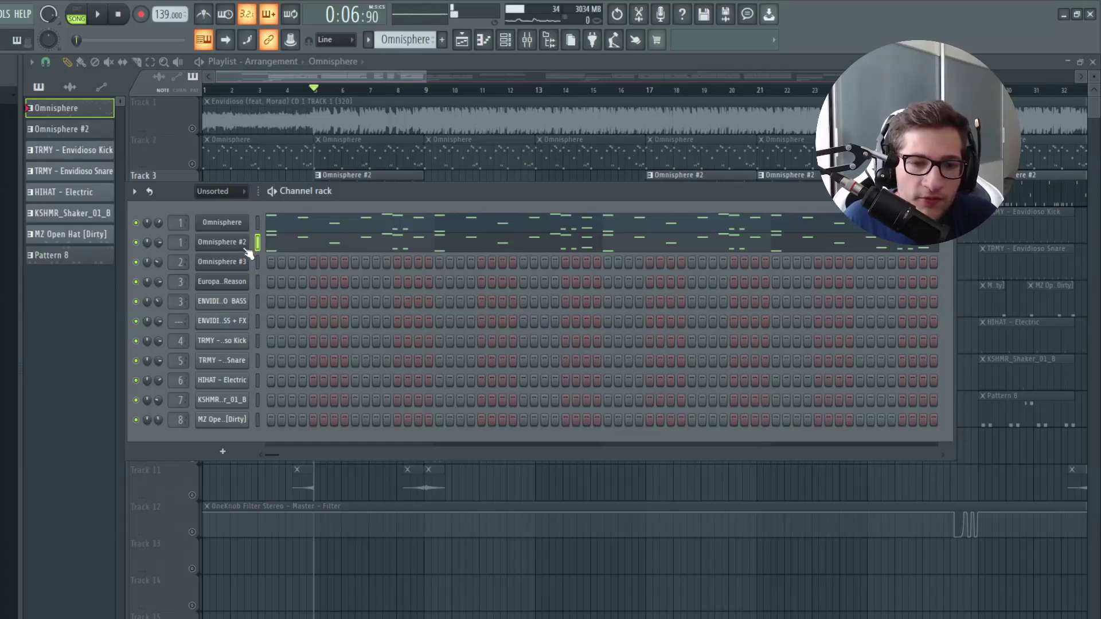
pyautogui.click(206, 90)
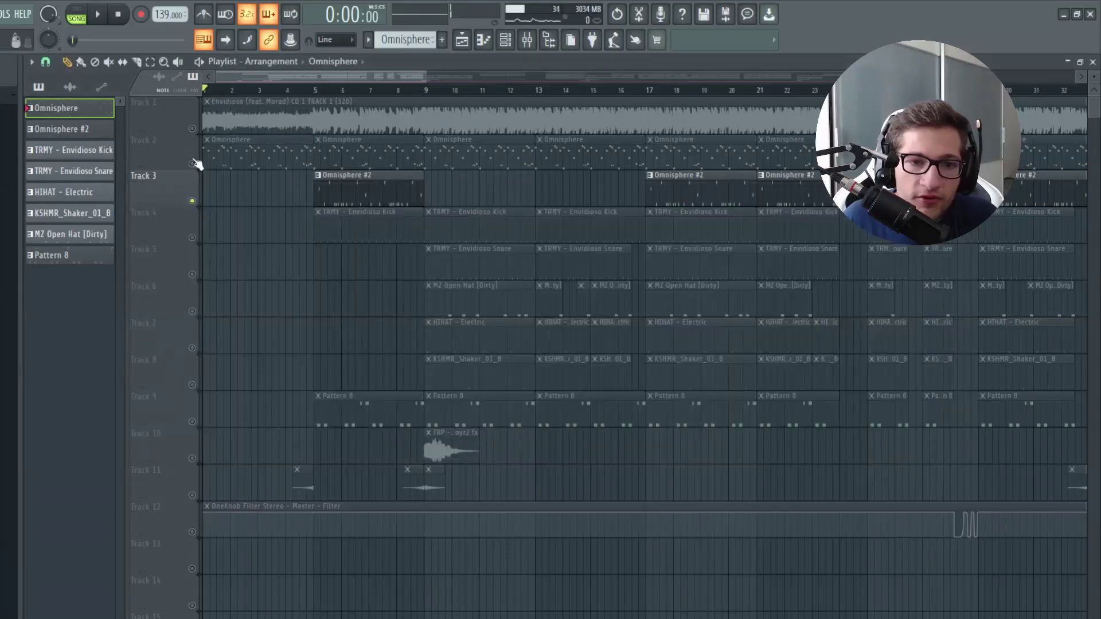
pyautogui.press('F6')
pyautogui.click(319, 90)
pyautogui.click(504, 40)
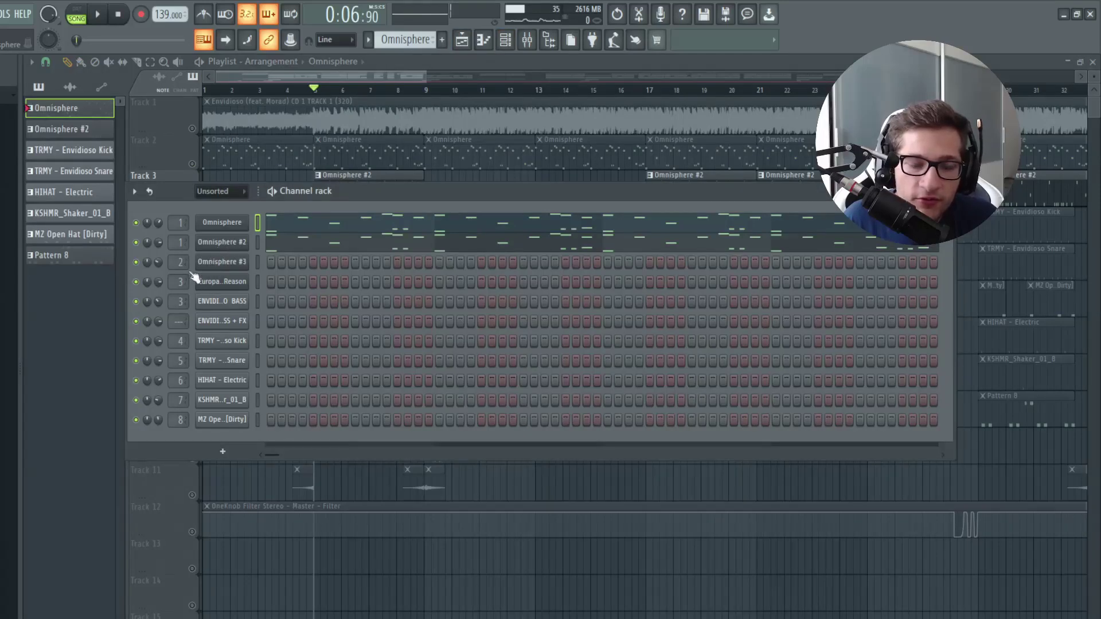
# - Check the Omnisphere #3 instrument and open Track 3's Omnisphere #2 clip in the piano roll at its notes above C8
pyautogui.click(222, 261)
pyautogui.click(449, 295)
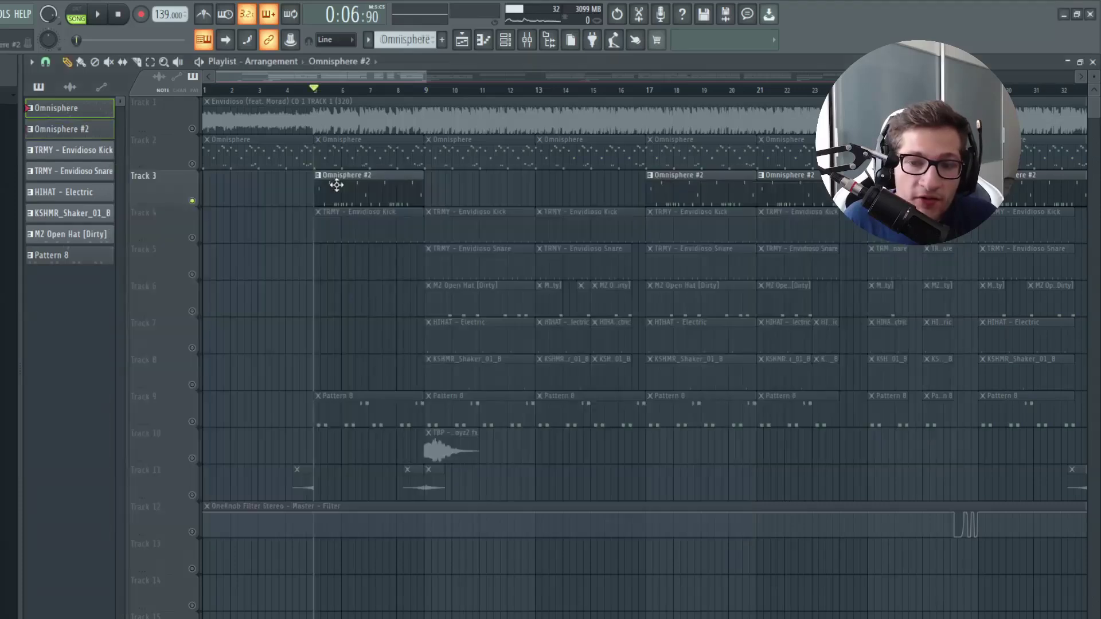
pyautogui.doubleClick(336, 182)
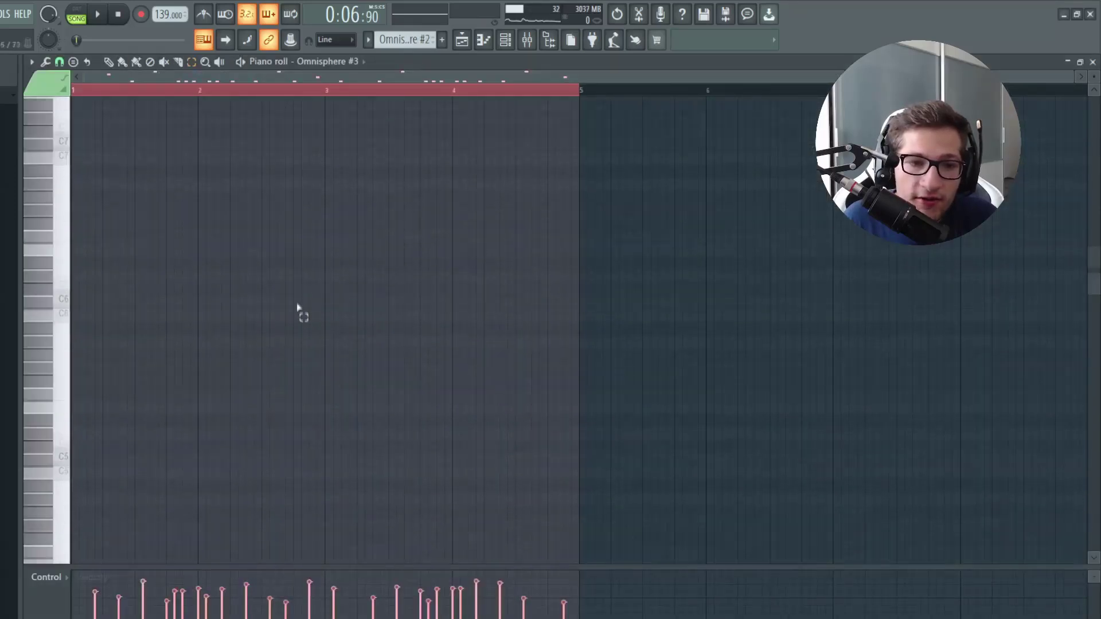
pyautogui.scroll(10, 298, 309)
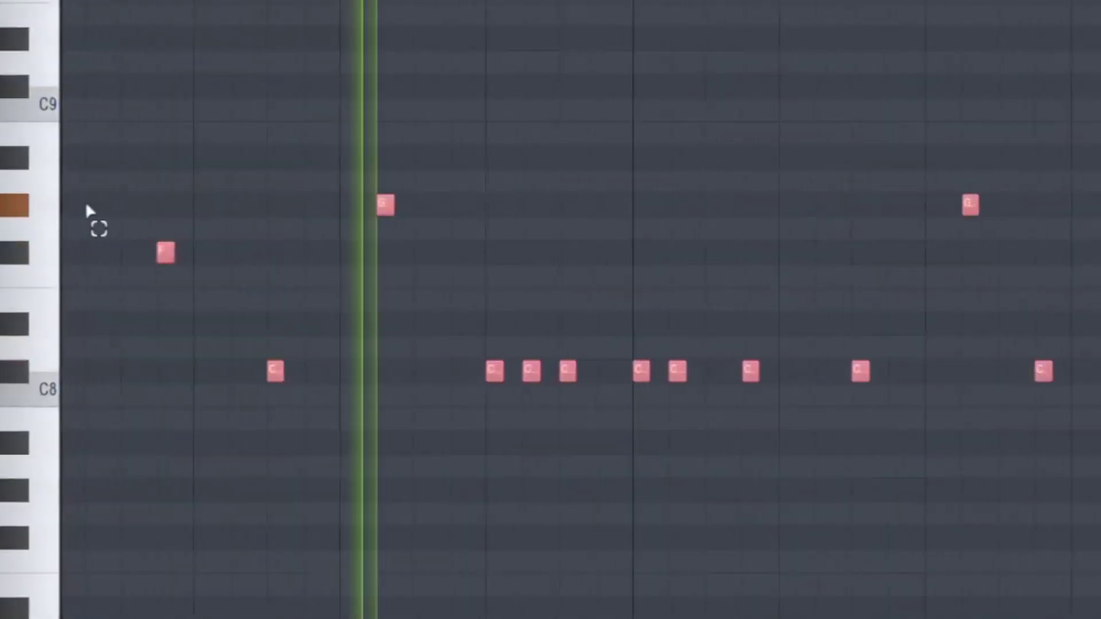
# - Examine the Omnisphere #3 note pattern across all four bars and audition the F#8 and G#8 notes in bar 1
pyautogui.scroll(-2, 672, 146)
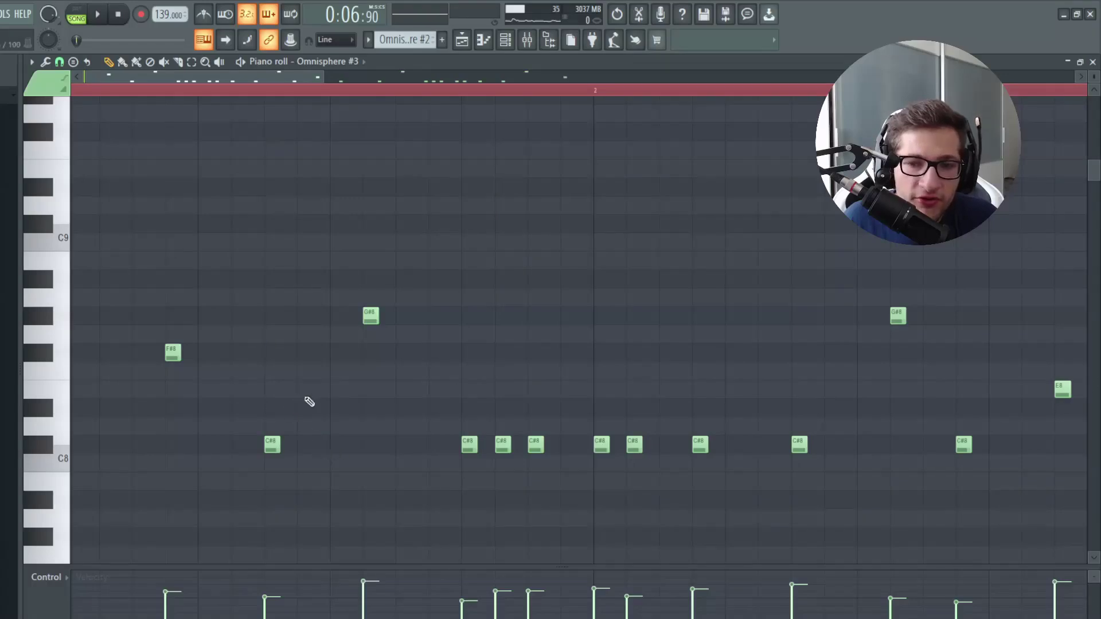
pyautogui.scroll(-1, 150, 372)
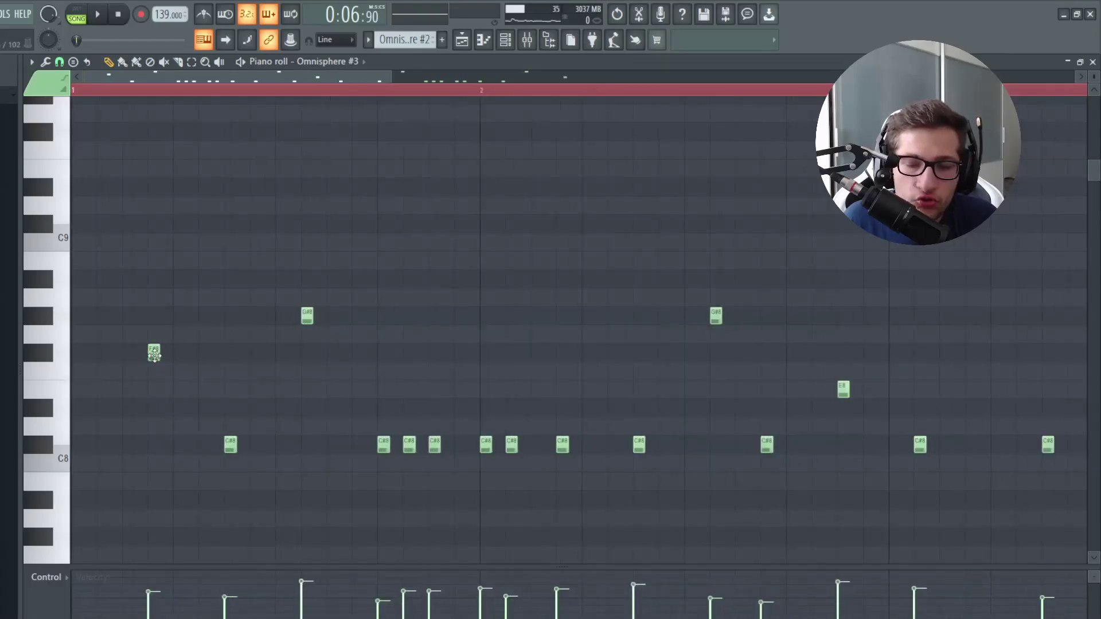
pyautogui.click(153, 353)
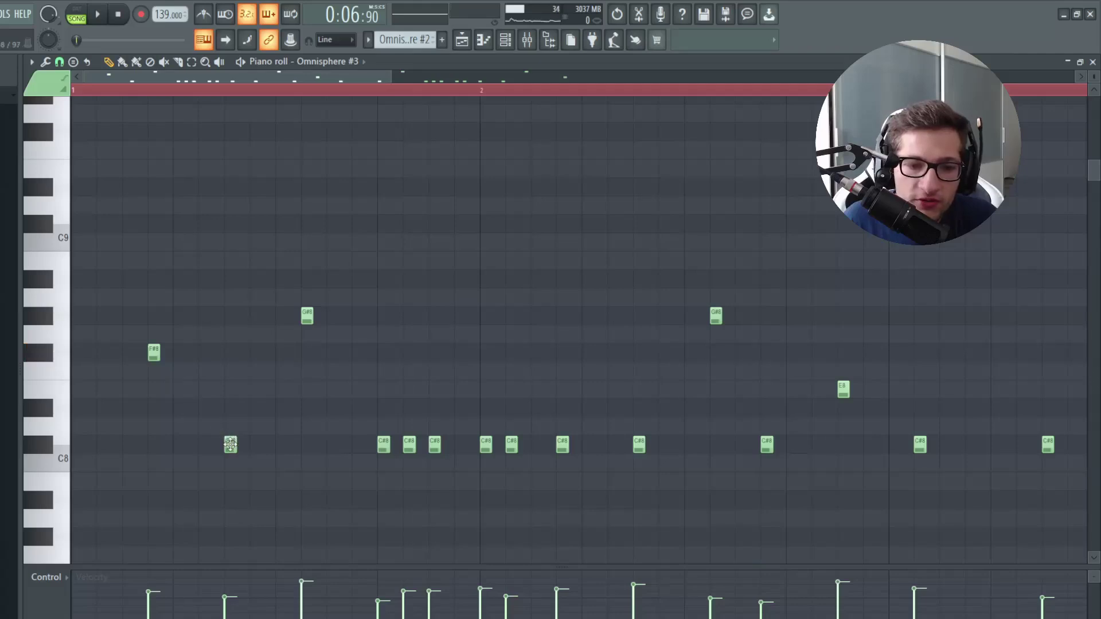
pyautogui.click(308, 316)
pyautogui.scroll(-5, 600, 428)
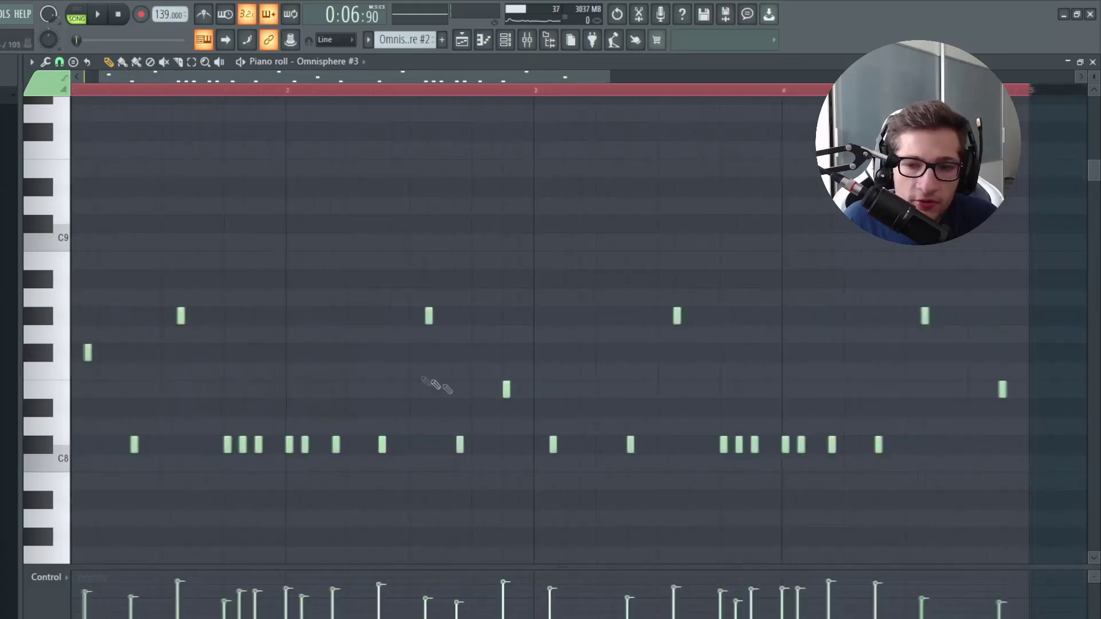
# - Return to the playlist, unmute Track 2 and play both Omnisphere tracks together from bar 5
pyautogui.press('F5')
pyautogui.click(192, 165)
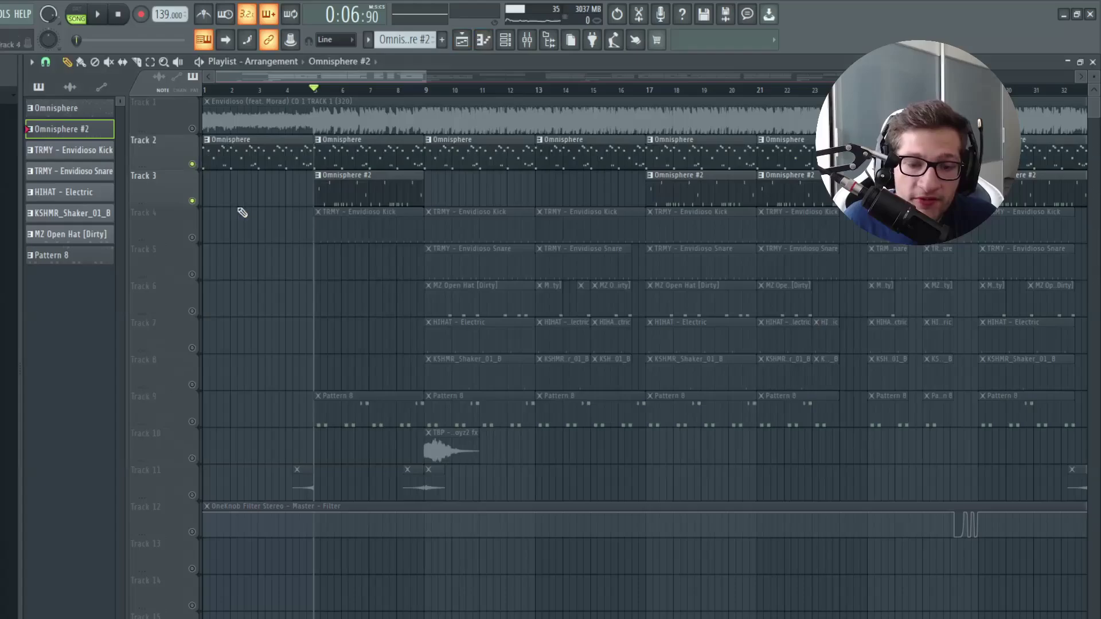
pyautogui.press('space')
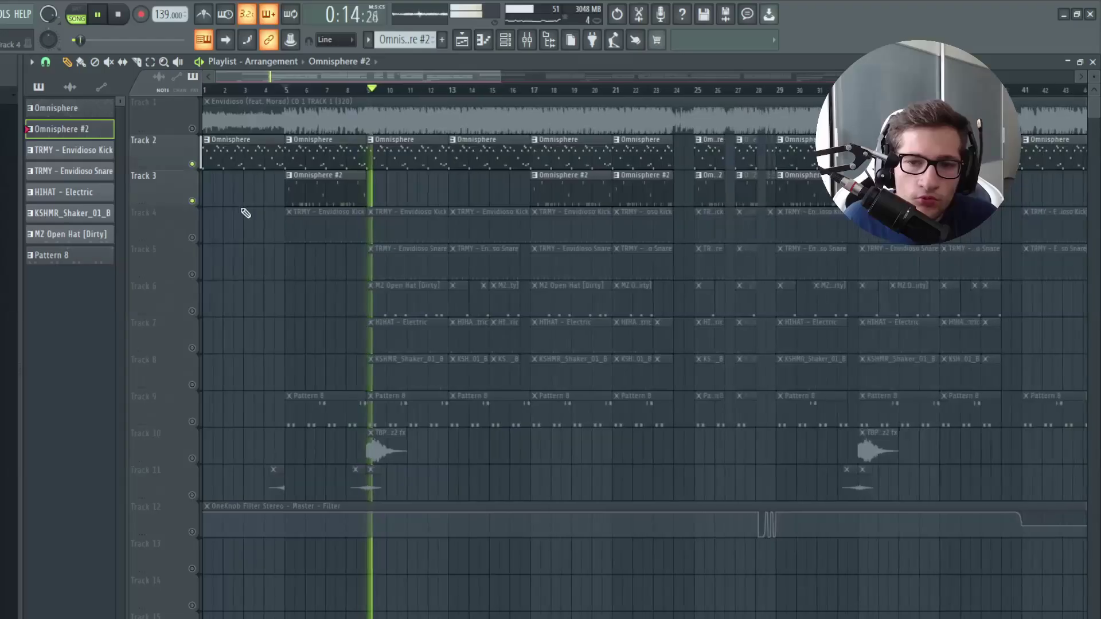
pyautogui.press('space')
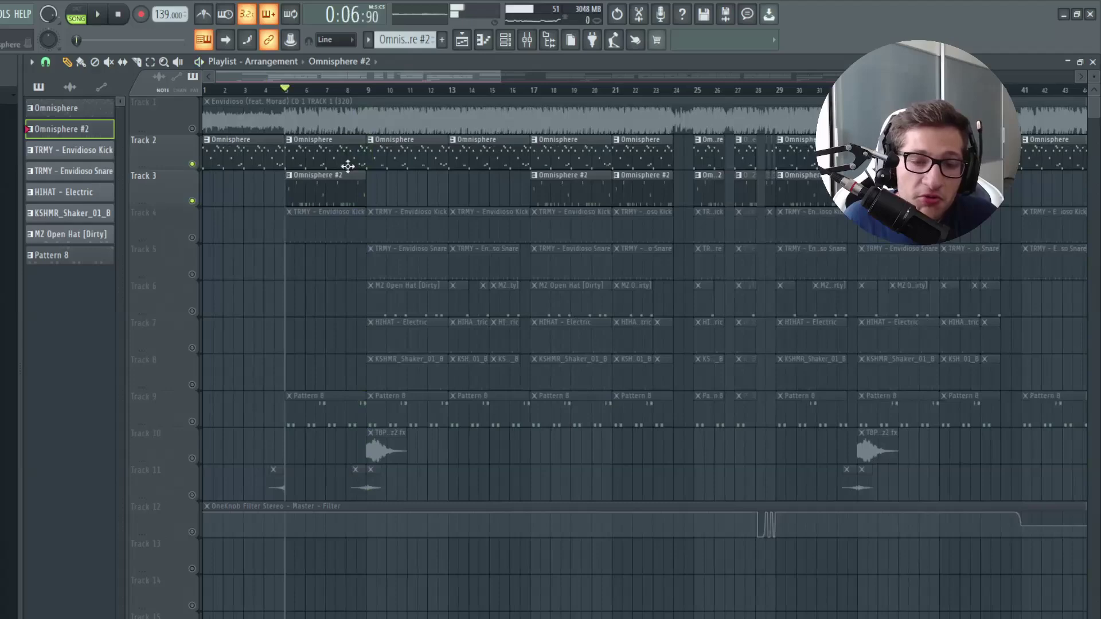
# - Open the Europa by Reason channel with the bass preset and raise the amp envelope's decay
pyautogui.press('F6')
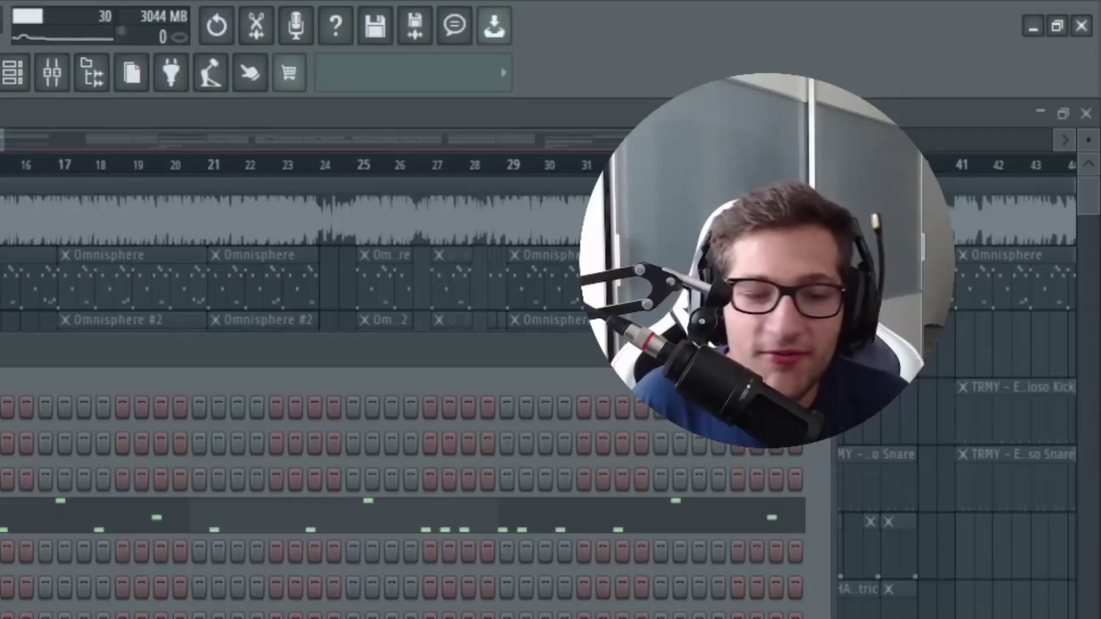
pyautogui.click(230, 281)
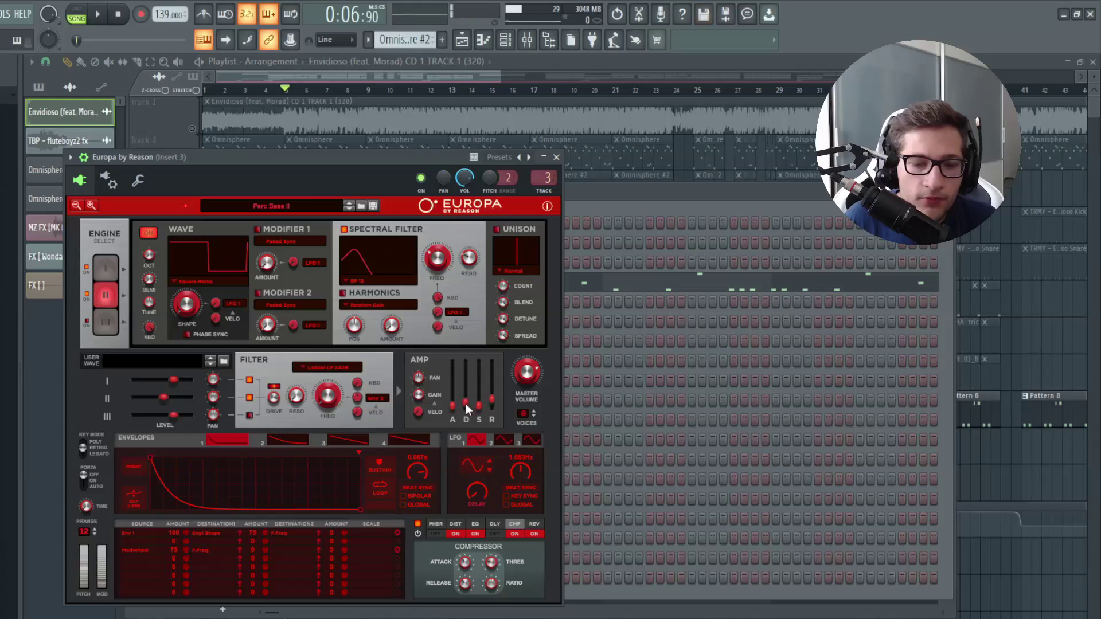
pyautogui.moveTo(465, 404); pyautogui.dragTo(465, 400)
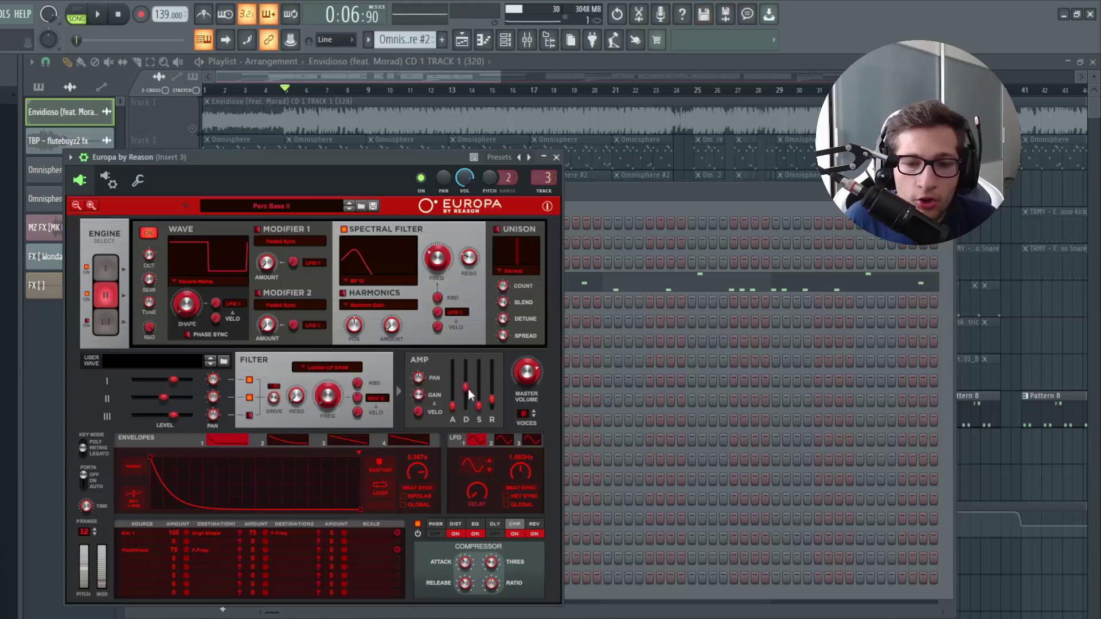
pyautogui.moveTo(469, 385); pyautogui.dragTo(467, 389)
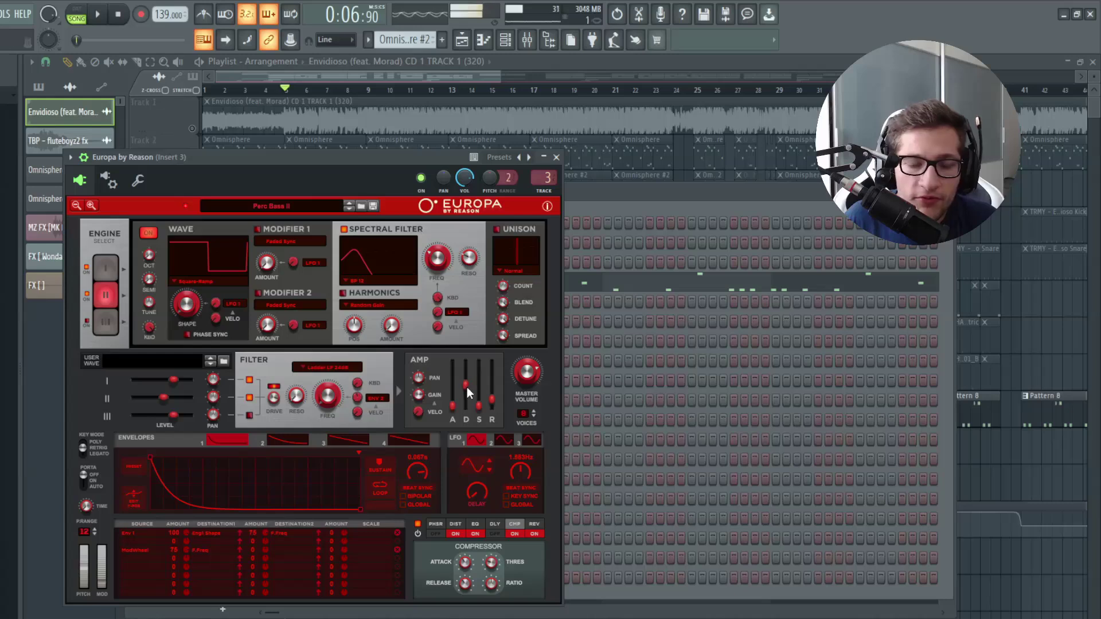
# - Compare the wave and modifier settings of engines I and II in Europa
pyautogui.click(106, 274)
pyautogui.click(110, 296)
pyautogui.click(105, 273)
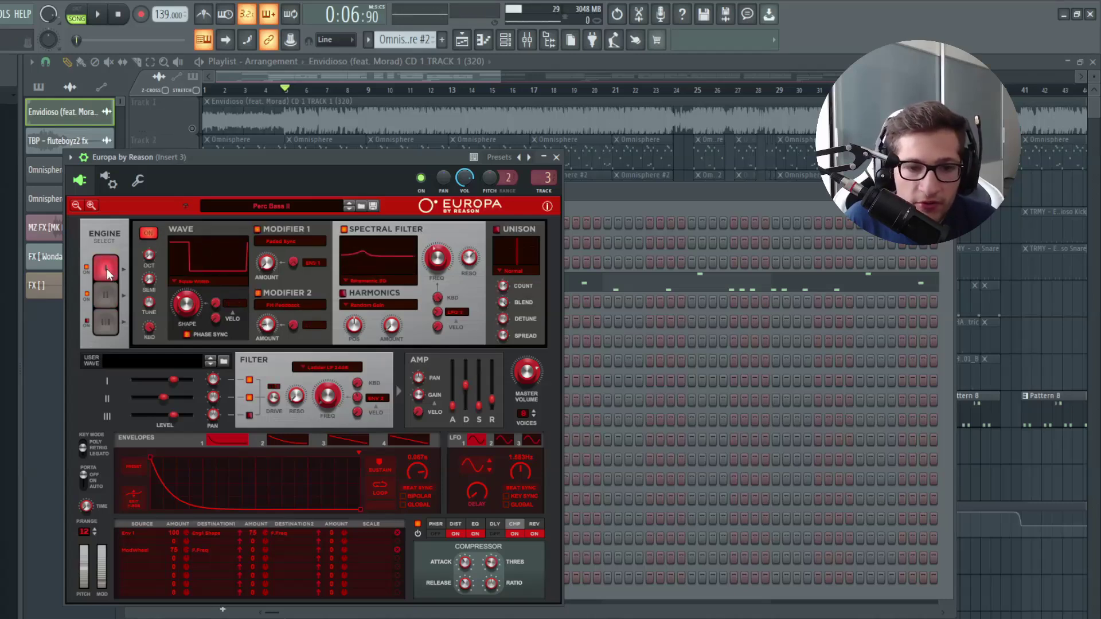
pyautogui.click(109, 296)
pyautogui.click(104, 279)
pyautogui.click(109, 296)
pyautogui.click(105, 271)
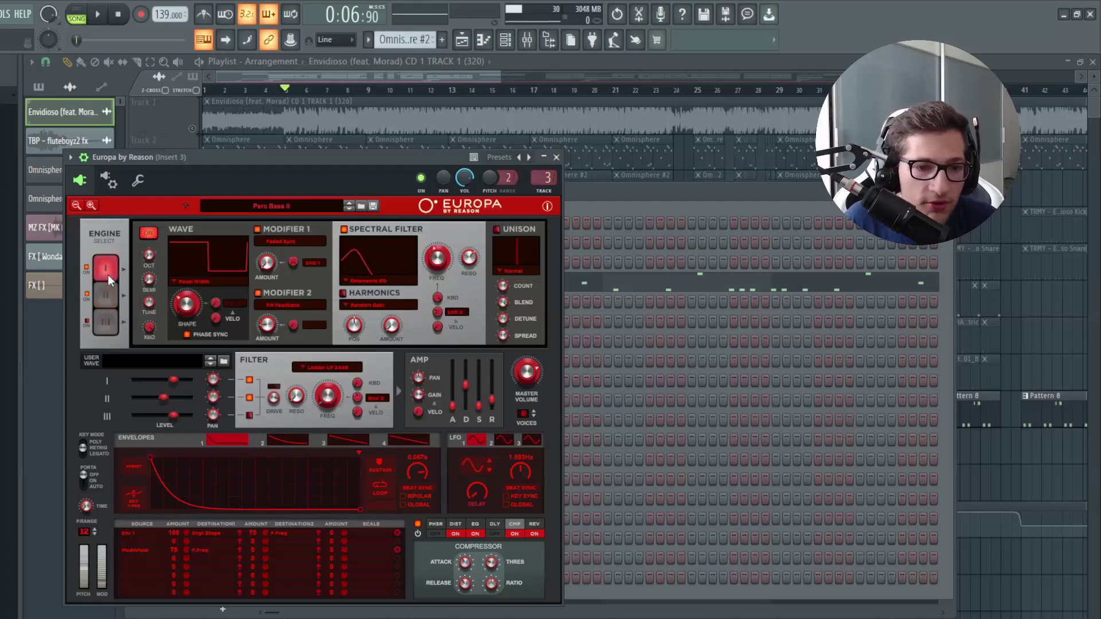
pyautogui.click(103, 294)
pyautogui.click(105, 271)
pyautogui.click(107, 296)
# - Show the mixer and inspect the Thermal and Saturn 2 effects on Insert 3
pyautogui.press('F9')
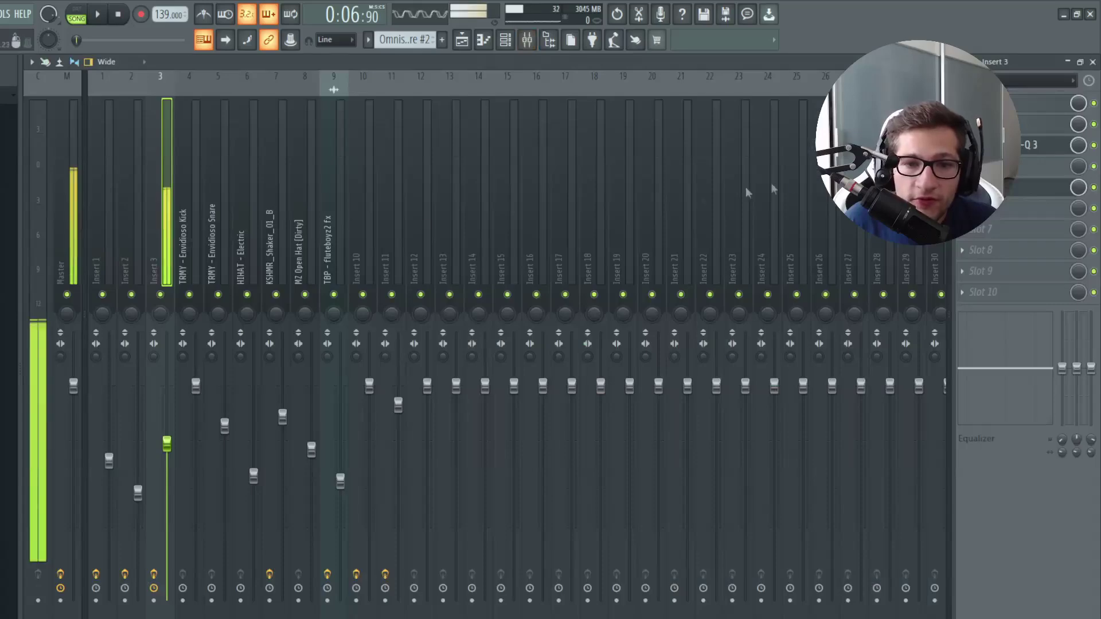
pyautogui.click(1029, 105)
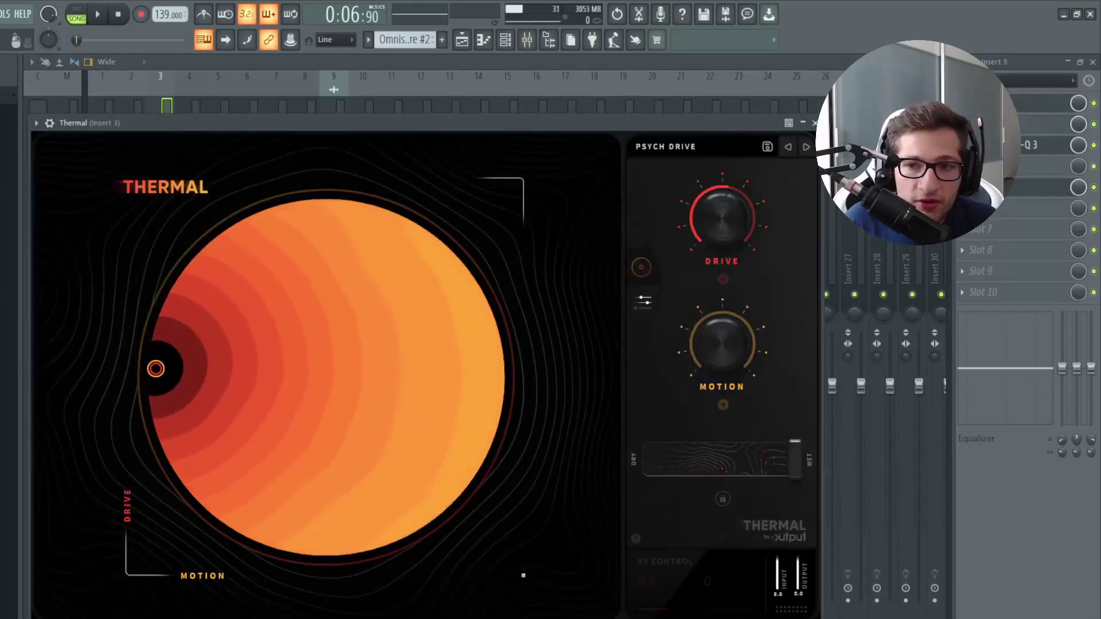
pyautogui.click(815, 123)
pyautogui.click(1029, 125)
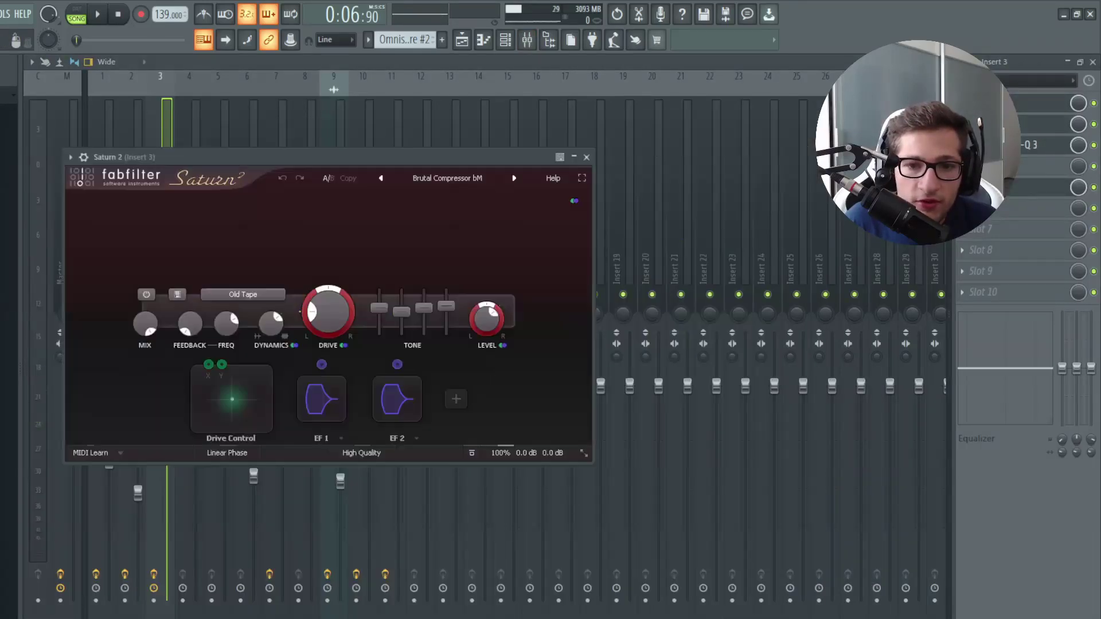
pyautogui.click(1029, 126)
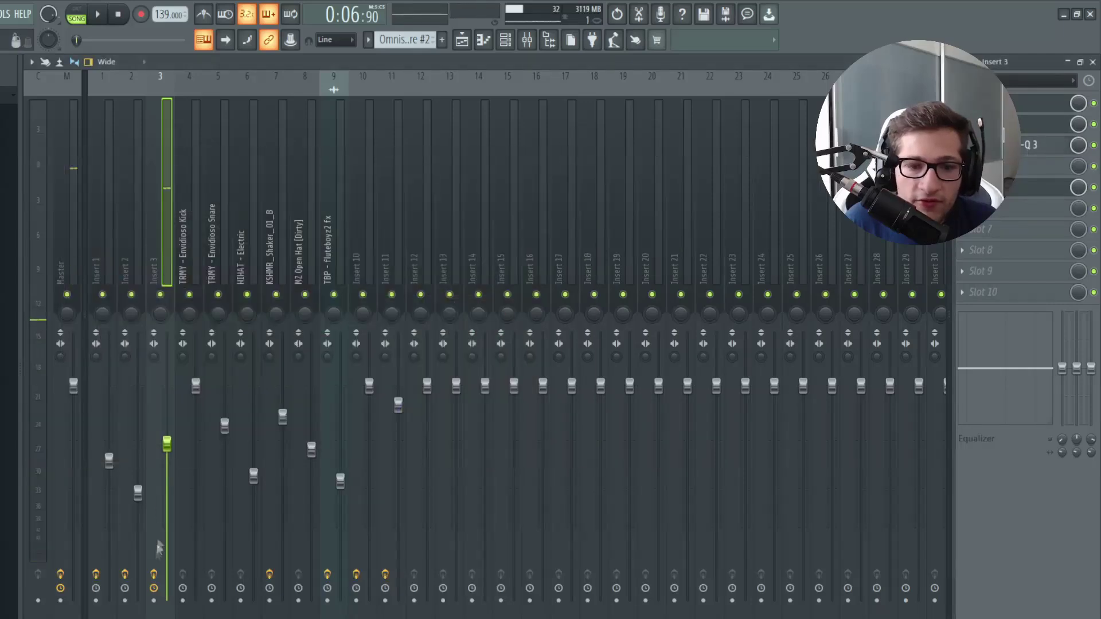
pyautogui.click(155, 574)
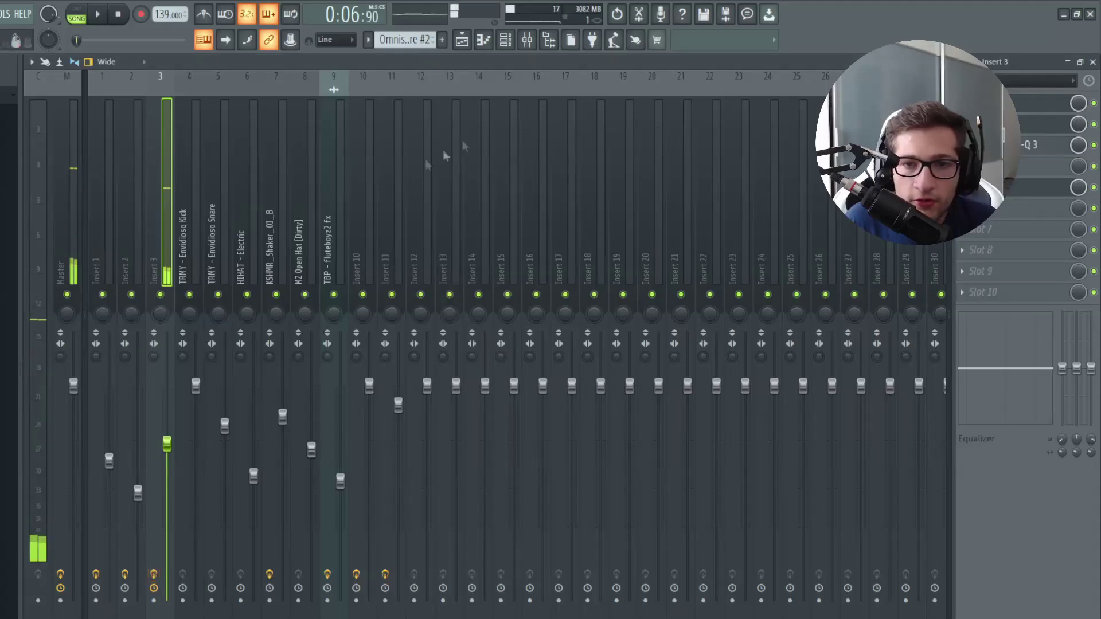
# - Open the ENVIDIOSO BASS + FX sample settings from the channel rack and move their window aside
pyautogui.click(513, 49)
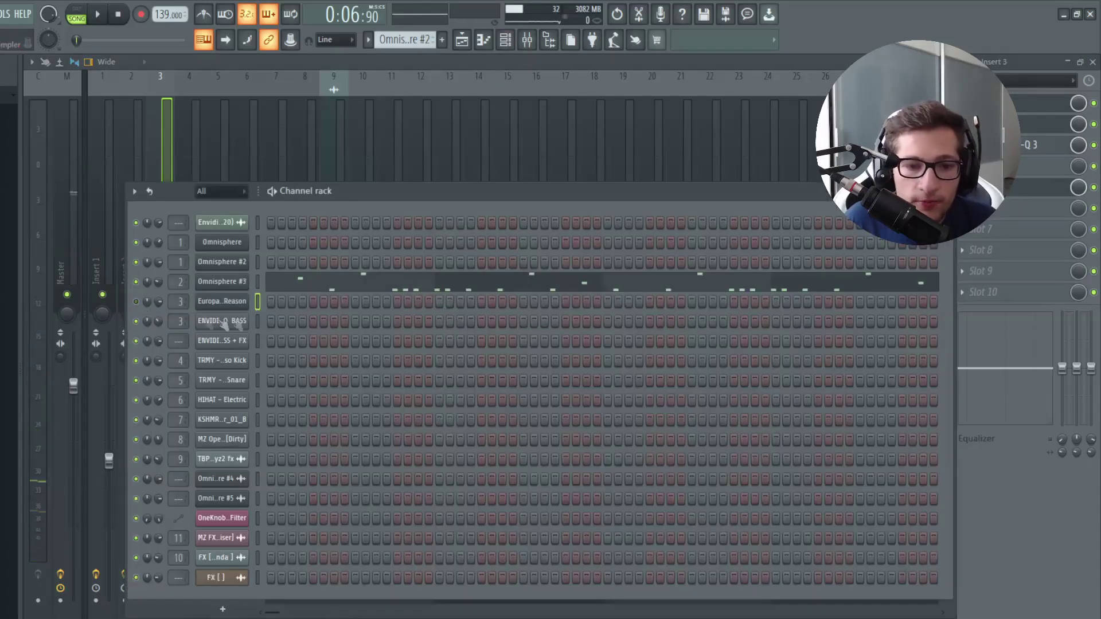
pyautogui.click(243, 340)
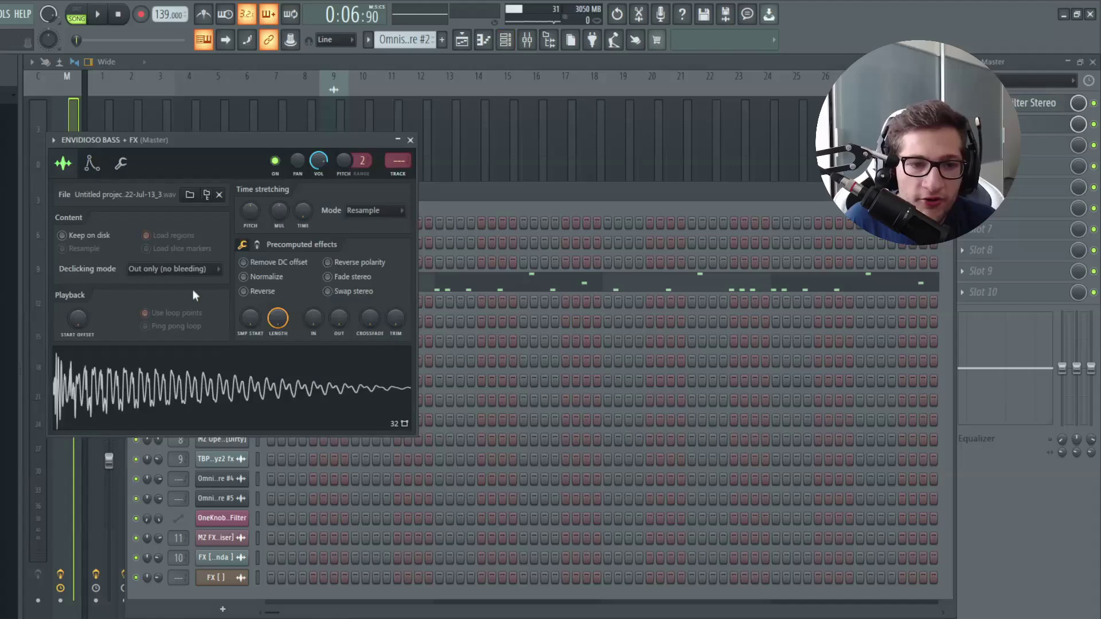
pyautogui.moveTo(389, 146); pyautogui.dragTo(635, 123)
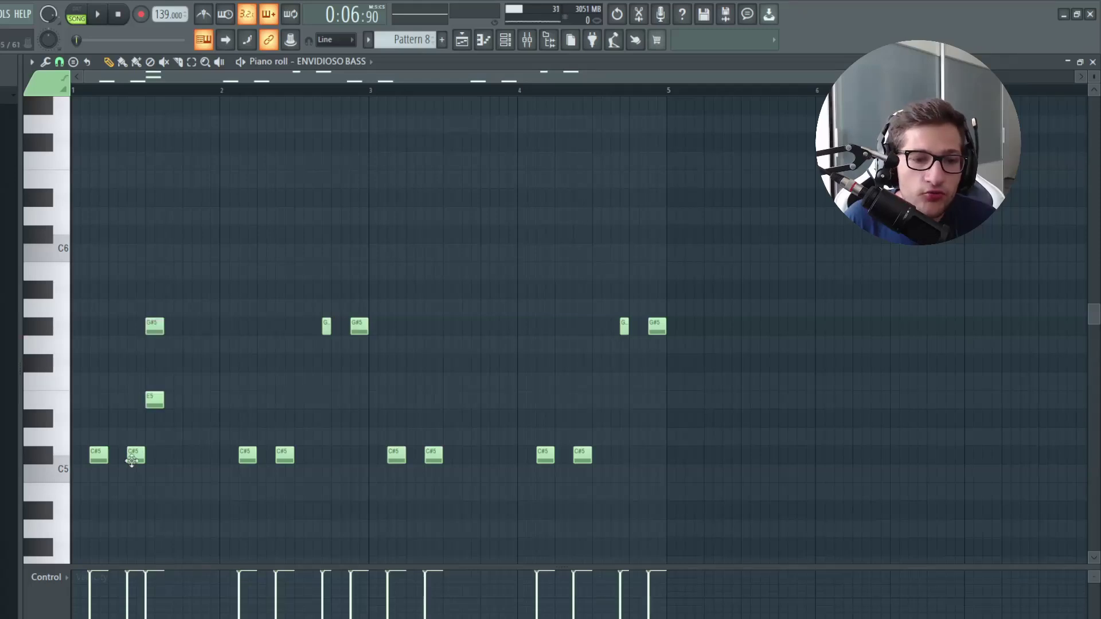
# - Delete the E5 and G#5 notes from bar 1 of the ENVIDIOSO BASS piano roll and play the pattern
pyautogui.click(133, 457)
pyautogui.click(149, 330)
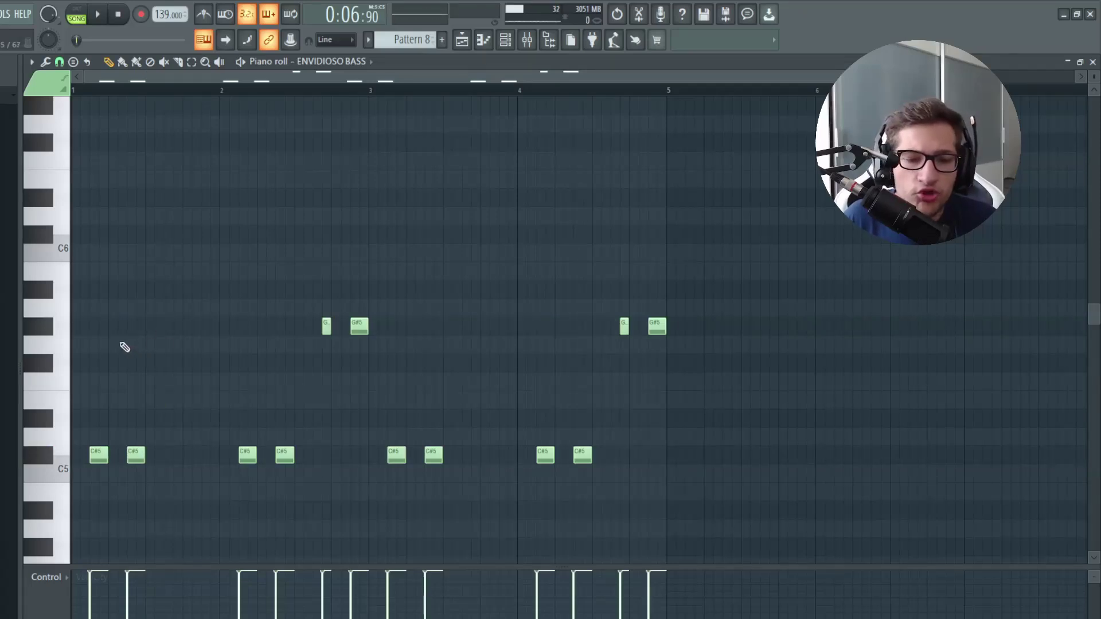
pyautogui.press('space')
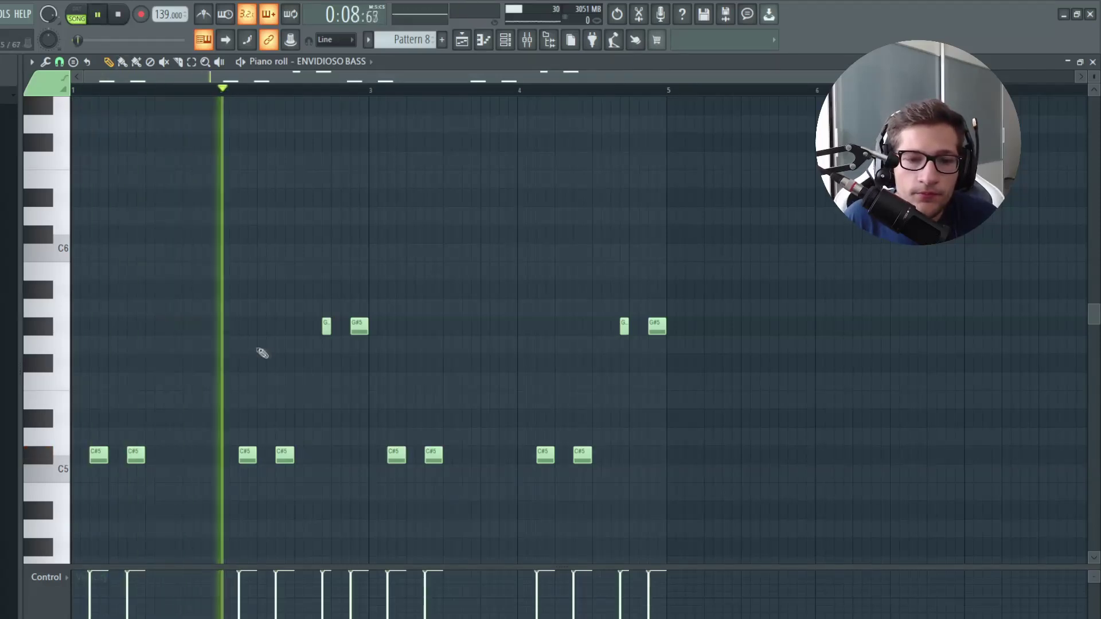
pyautogui.press('space')
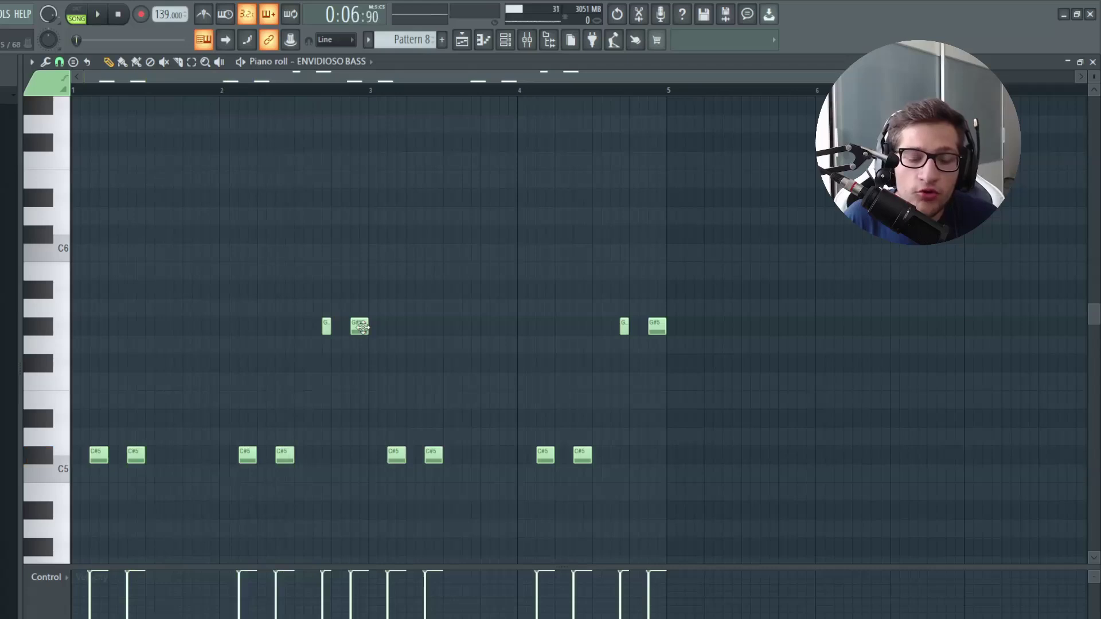
# - Examine the short and long G#5 notes at the end of bar 2 in the bass pattern
pyautogui.scroll(3, 323, 331)
pyautogui.scroll(-1, 322, 331)
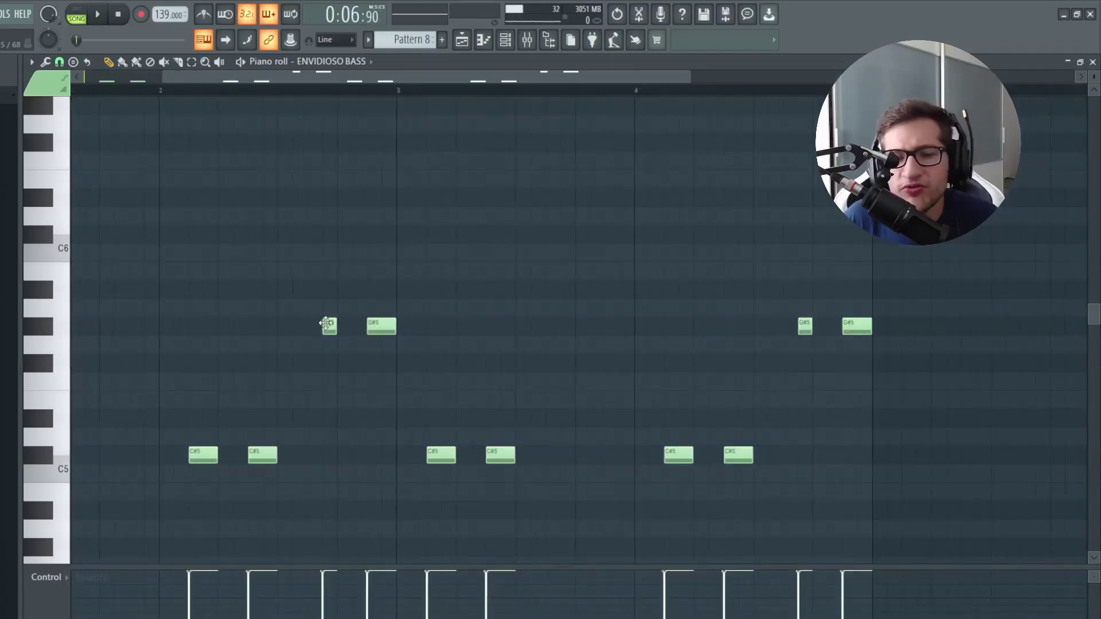
pyautogui.click(320, 328)
pyautogui.scroll(-3, 439, 74)
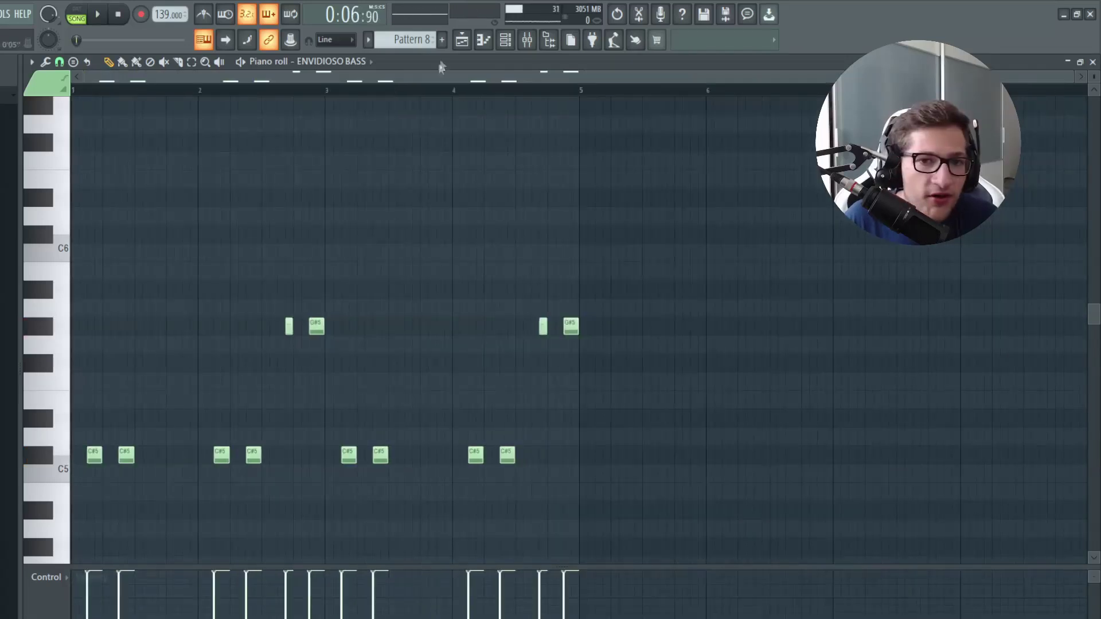
# - Select Track 4's TRMY - Envidioso Kick pattern in the playlist and play the isolated kick from bar 9
pyautogui.press('space')
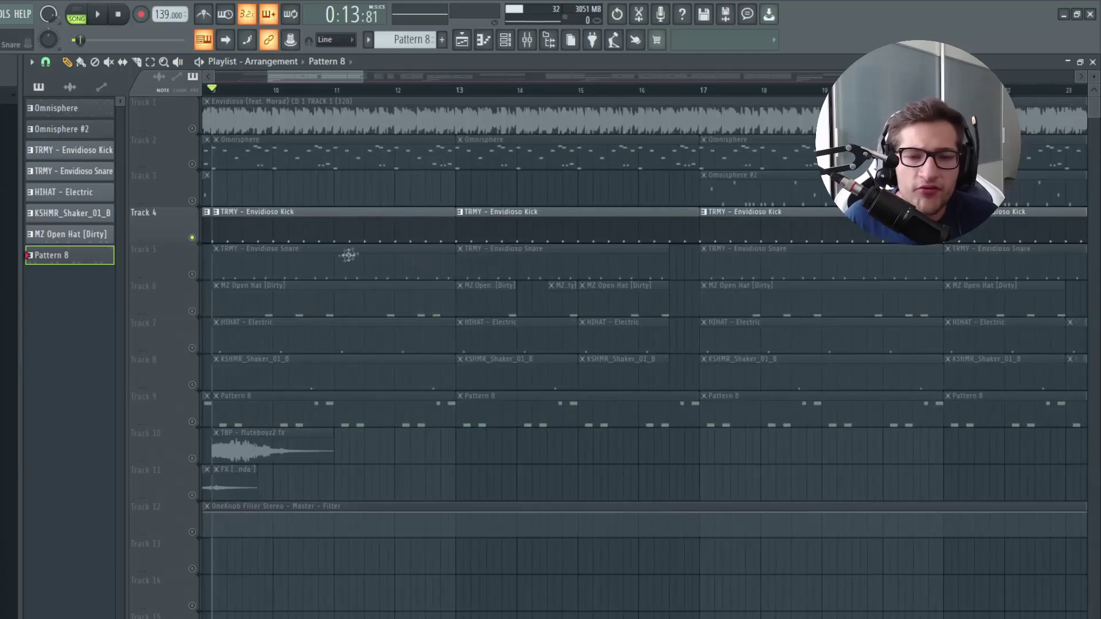
pyautogui.click(344, 213)
pyautogui.press('space')
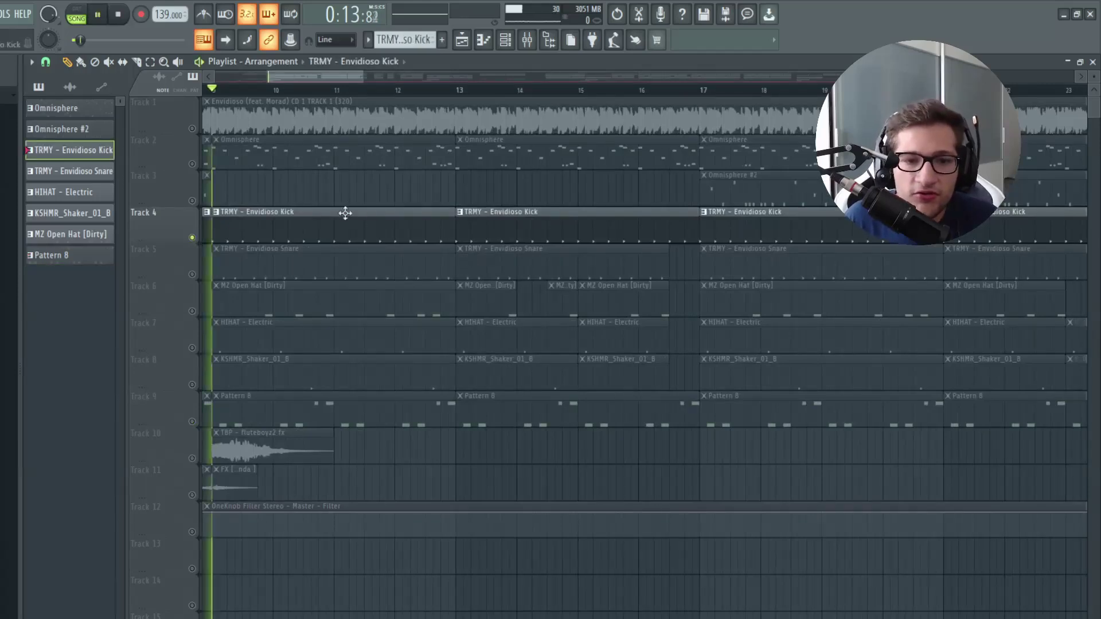
# - Unmute the snare, open hat, hi-hat and shaker on Tracks 5 to 8 alongside the kick
pyautogui.click(193, 275)
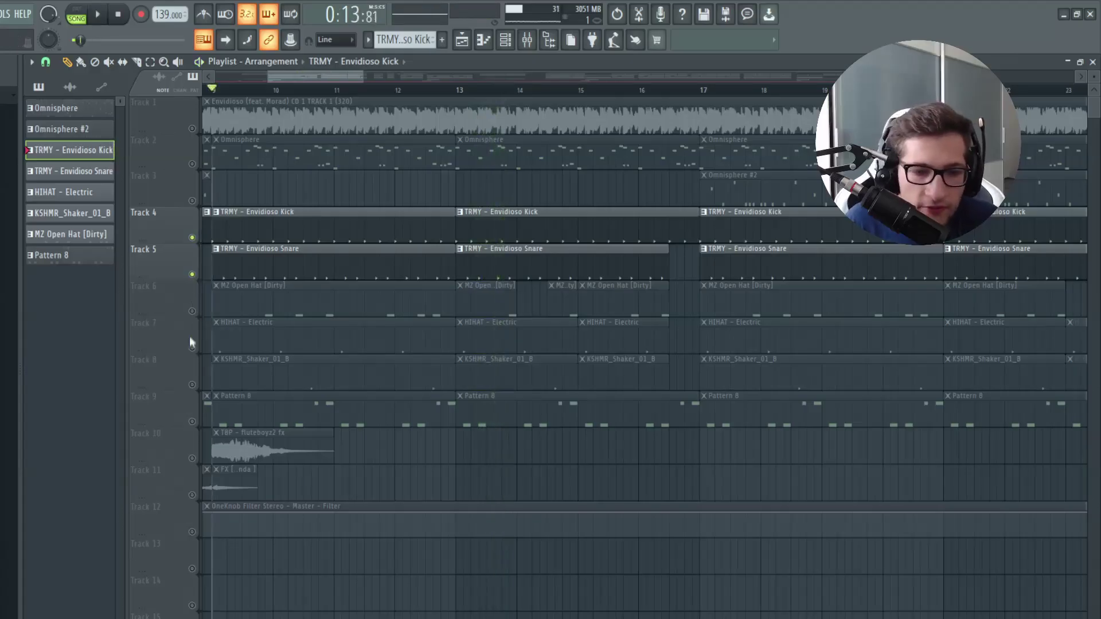
pyautogui.click(192, 347)
pyautogui.click(192, 385)
pyautogui.click(192, 311)
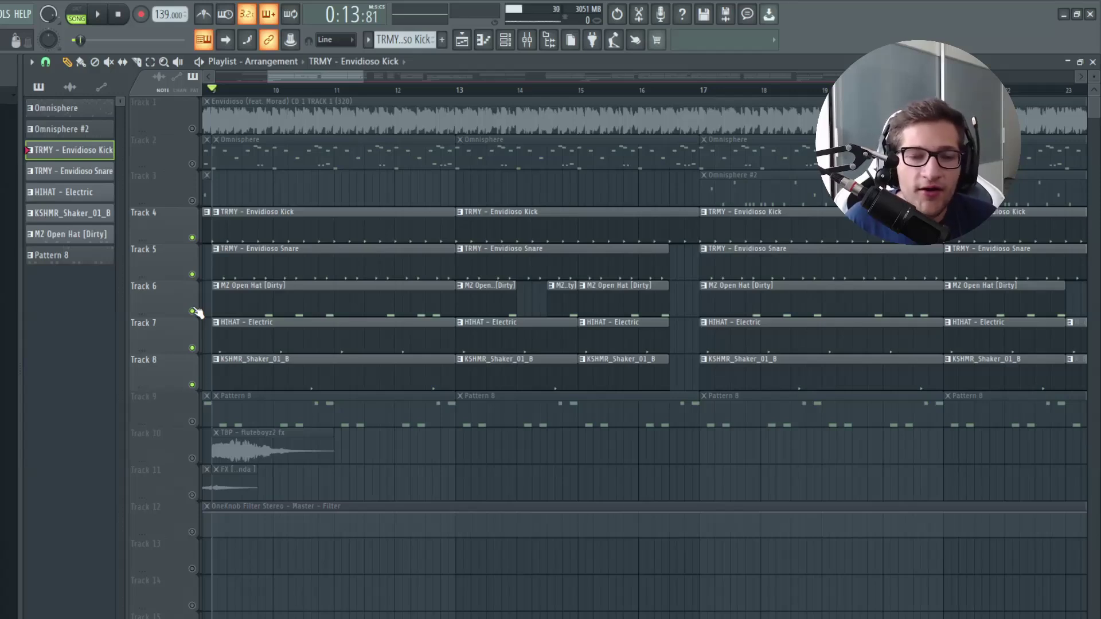
# - Open Track 7's HIHAT - Electric pattern in the piano roll and play it
pyautogui.doubleClick(226, 325)
pyautogui.scroll(1, 97, 484)
pyautogui.scroll(-1, 106, 496)
pyautogui.press('space')
# - Return to the playlist, move the playhead to late in bar 9 and play the combined drum tracks
pyautogui.click(461, 39)
pyautogui.press('space')
pyautogui.click(373, 90)
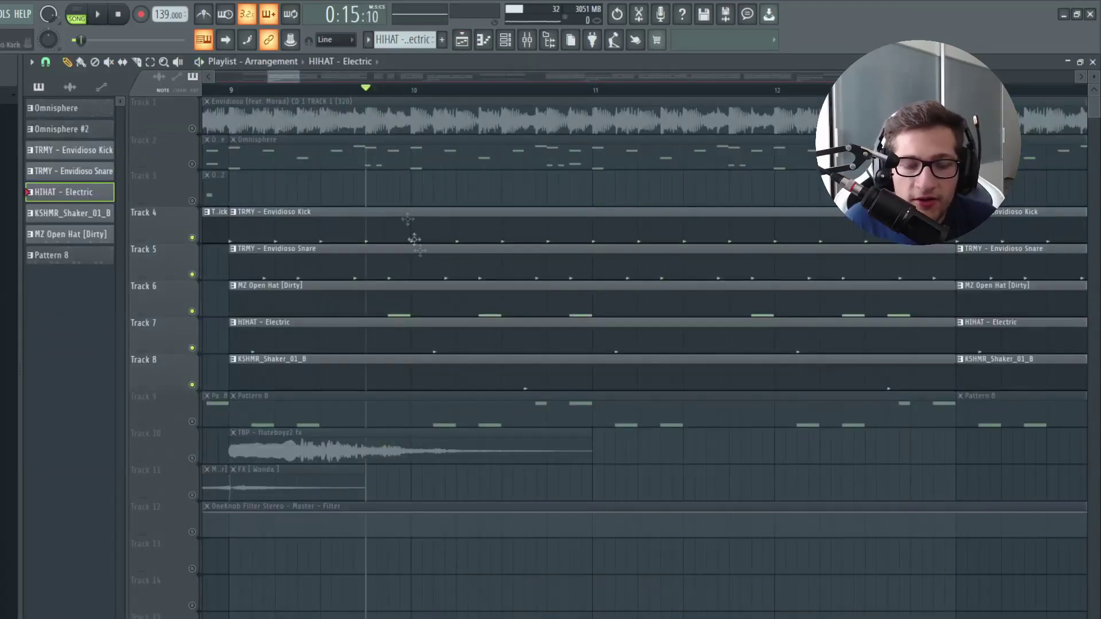
pyautogui.press('space')
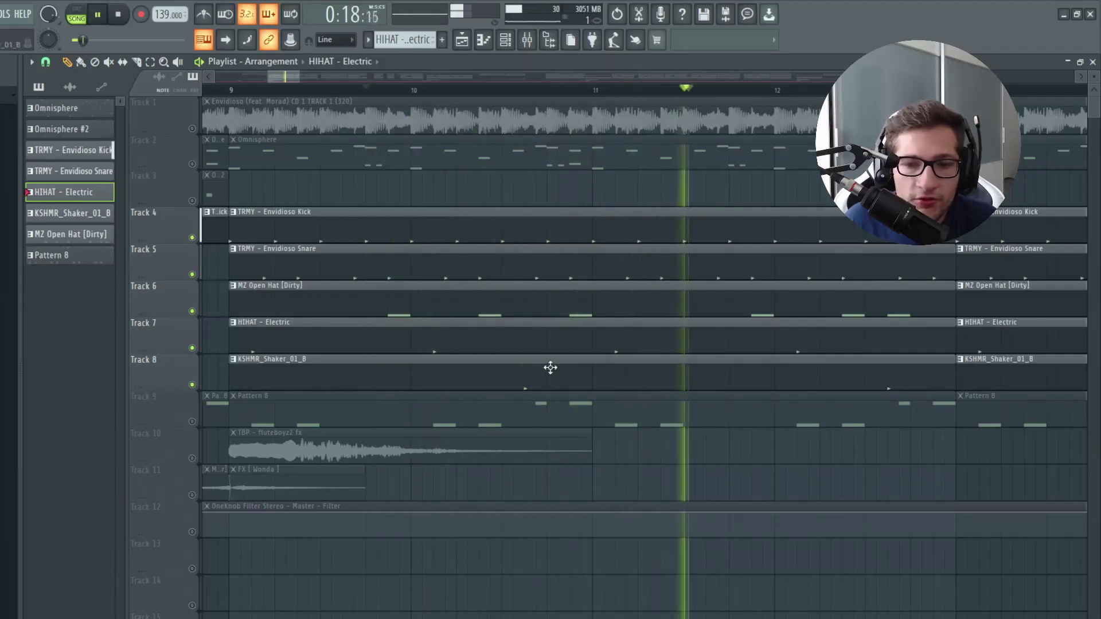
# - Isolate the effects on Track 11 and play the MZ FX riser that leads into bar 5
pyautogui.scroll(-2, 443, 302)
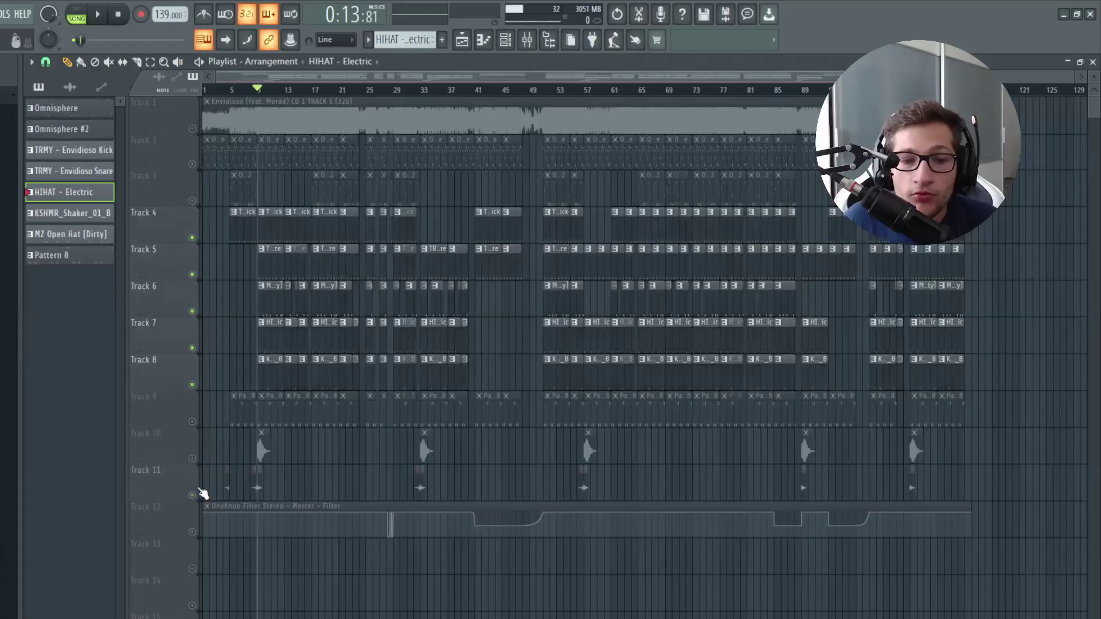
pyautogui.scroll(3, 288, 94)
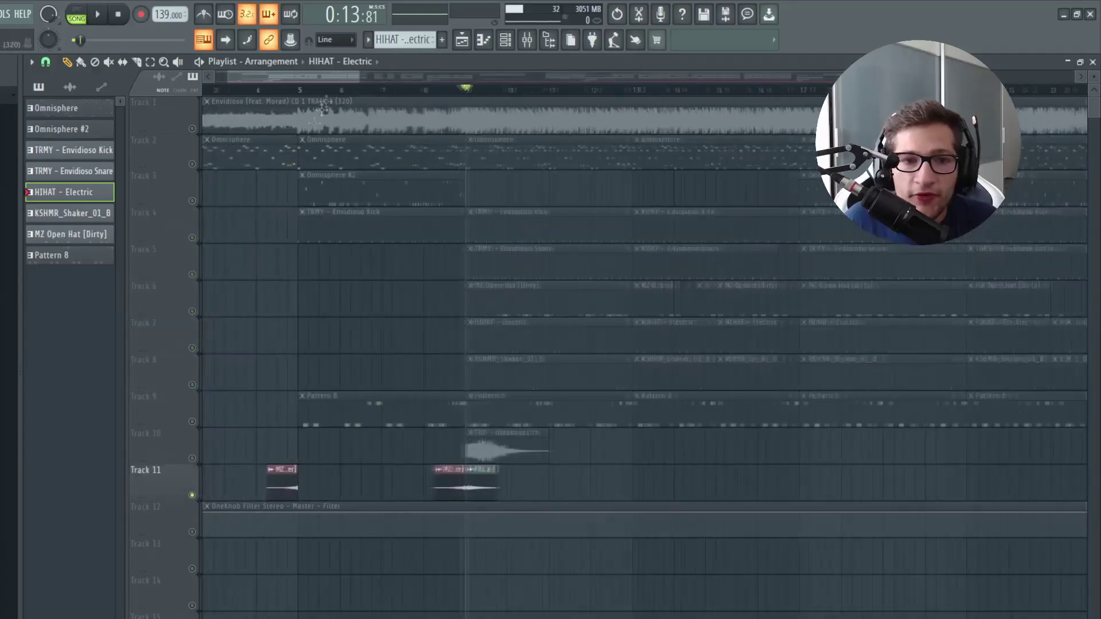
pyautogui.click(288, 93)
pyautogui.press('space')
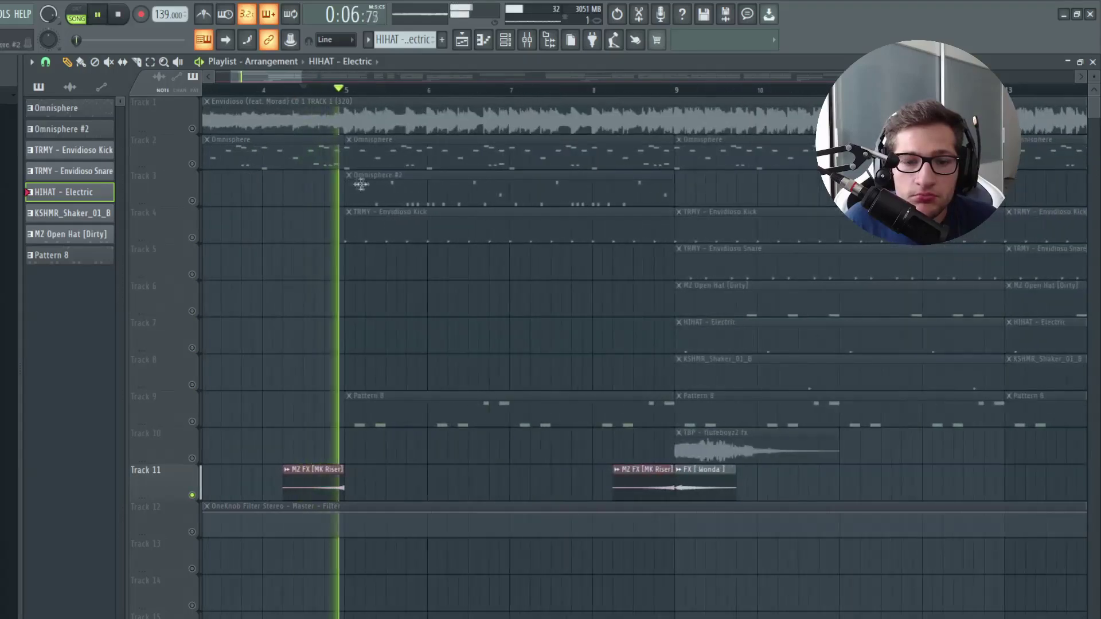
# - Move the playhead to bar 9 and play the FX [ Wonda ] effect on Track 11
pyautogui.scroll(-3, 455, 251)
pyautogui.scroll(4, 467, 235)
pyautogui.press('space')
pyautogui.click(428, 91)
pyautogui.press('space')
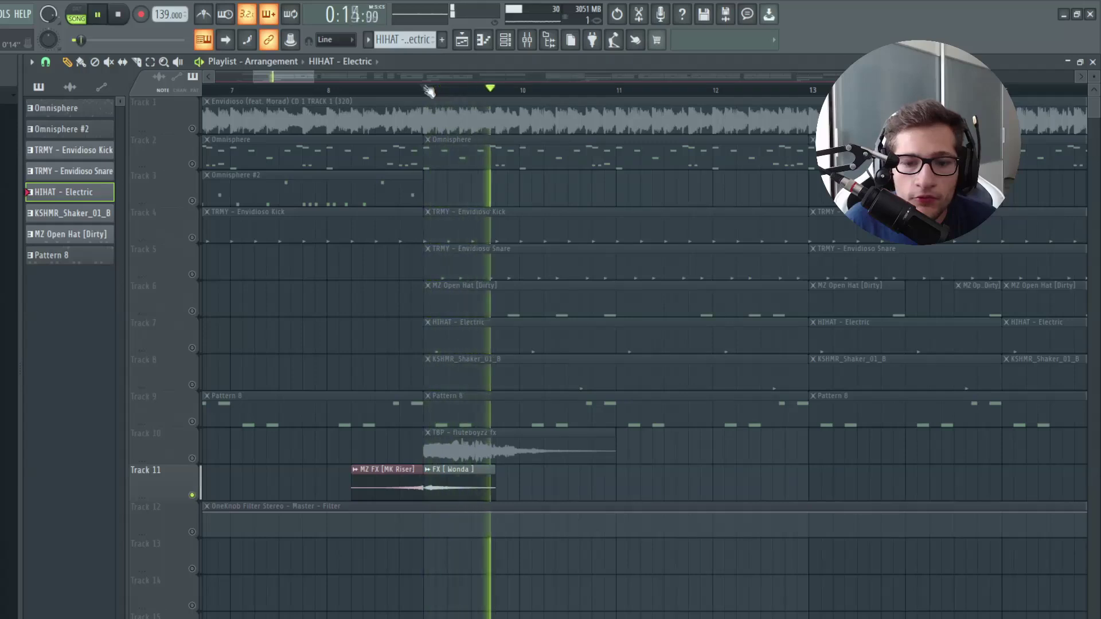
pyautogui.press('space')
# - Isolate Track 10, play the TBP - fluteboyz2 fx clip from bar 9 and inspect its sample settings
pyautogui.click(198, 448)
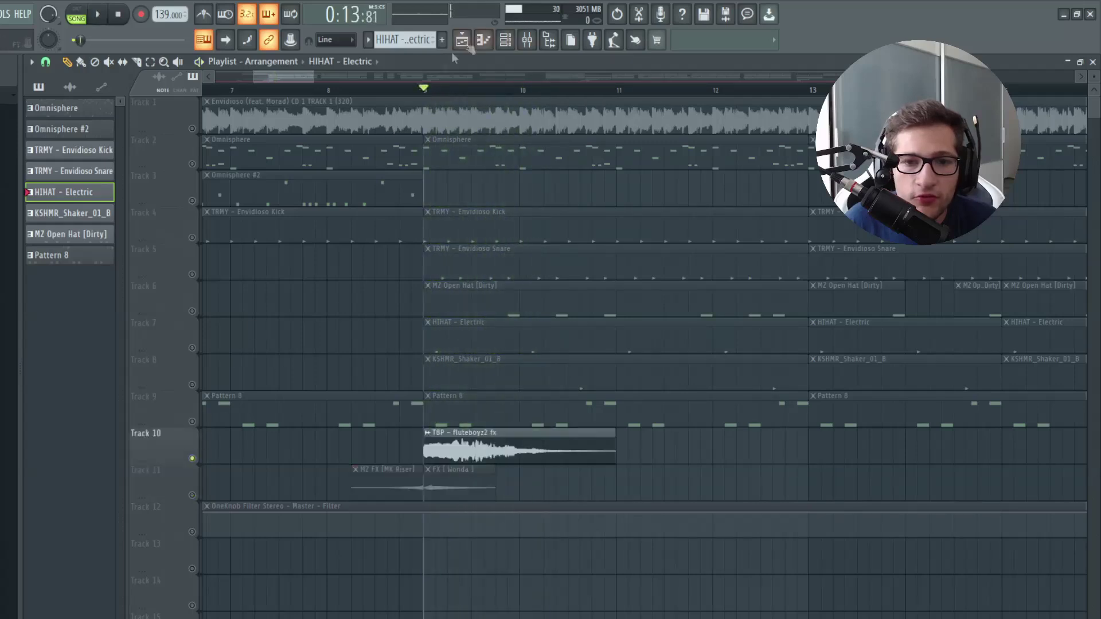
pyautogui.press('space')
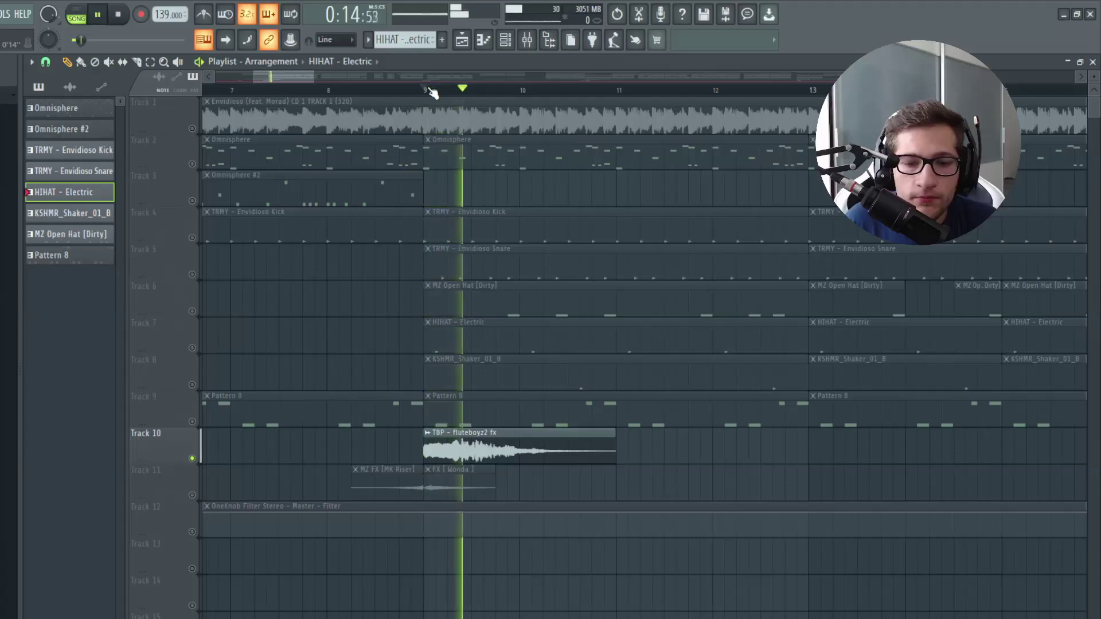
pyautogui.doubleClick(526, 439)
pyautogui.press('space')
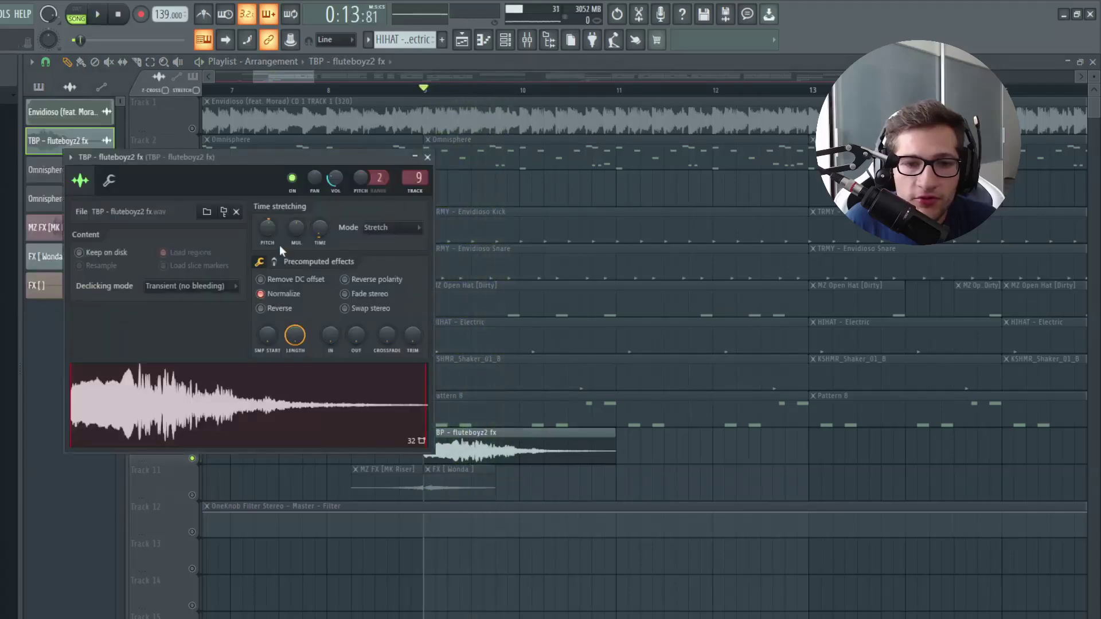
pyautogui.click(427, 158)
# - Move the playhead to bar 4 and unmute every track except the Envidioso reference audio on Track 1
pyautogui.scroll(-5, 381, 300)
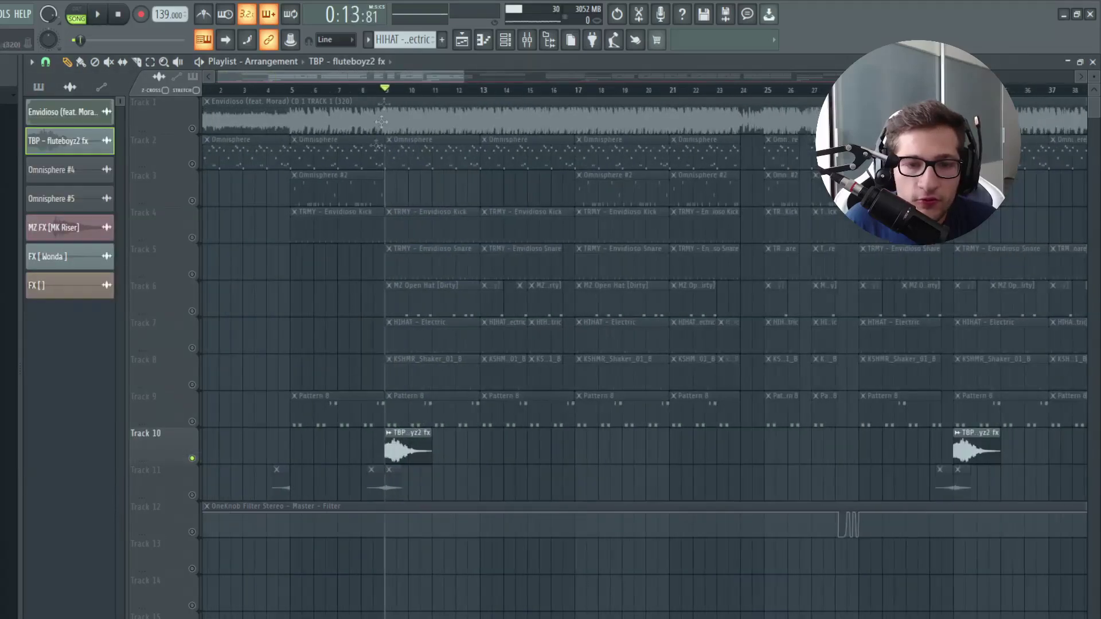
pyautogui.moveTo(393, 92); pyautogui.dragTo(300, 89)
pyautogui.scroll(-4, 205, 131)
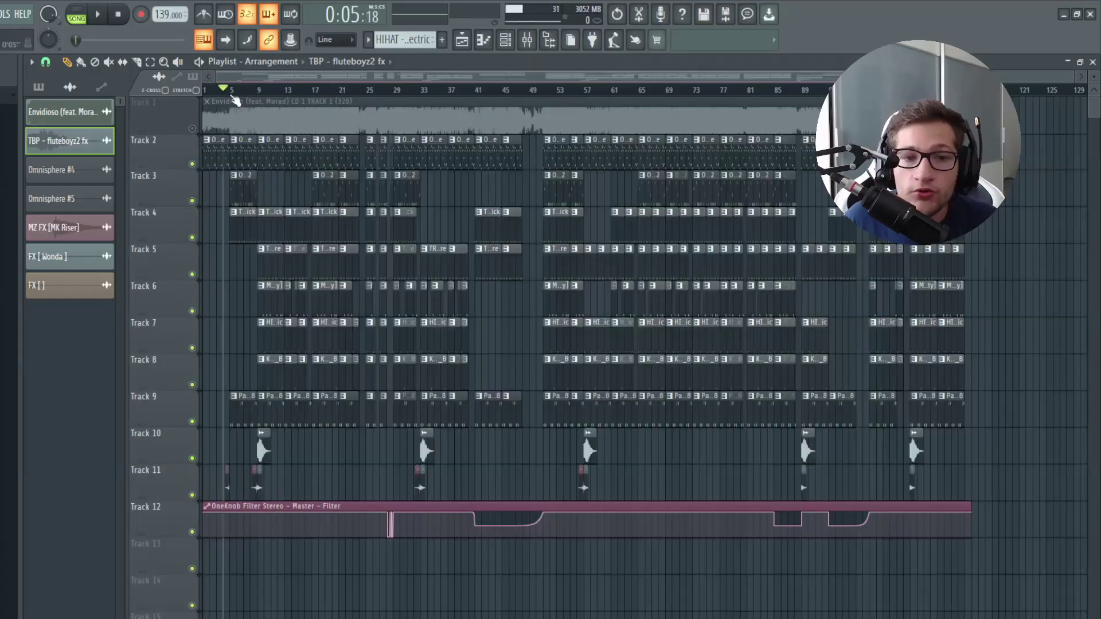